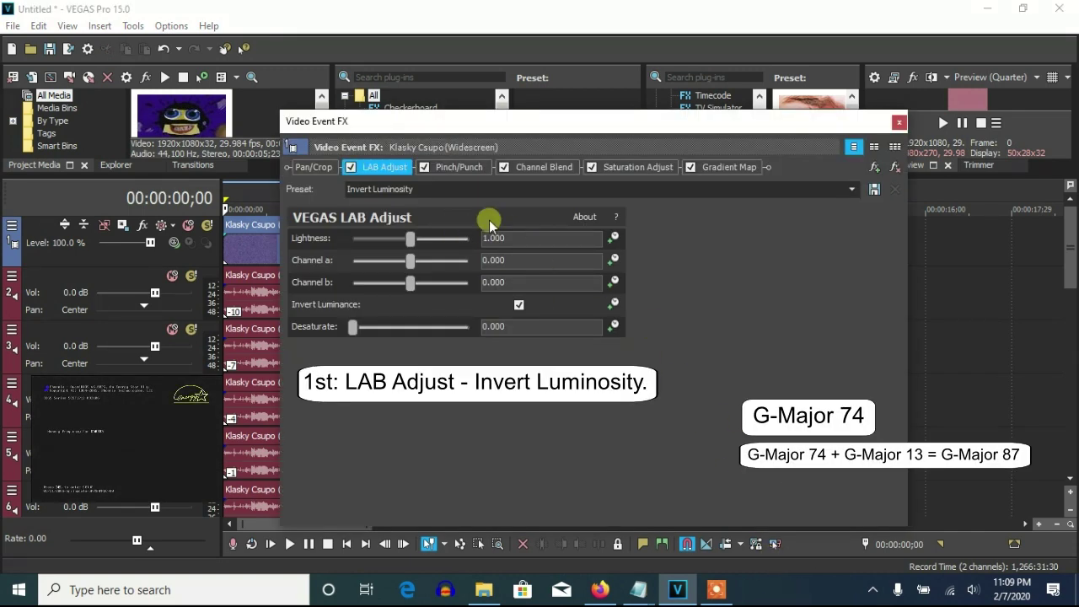
Review the Pinch/Punch, Channel Blend and Saturation Adjust settings applied to the Klasky Csupo video event.
left_click(461, 167)
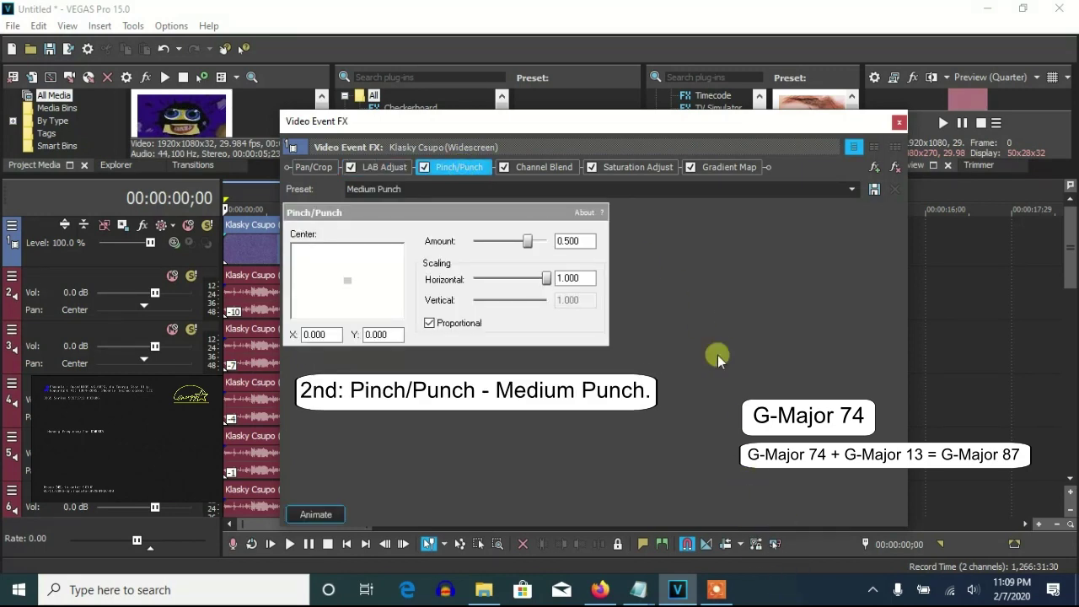
left_click(556, 166)
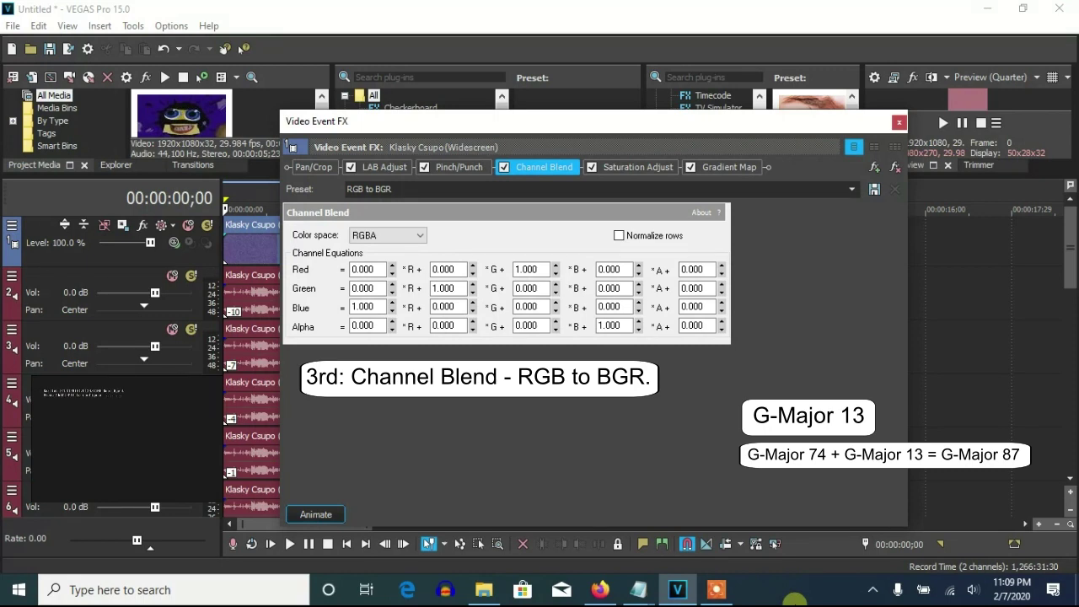
left_click(647, 168)
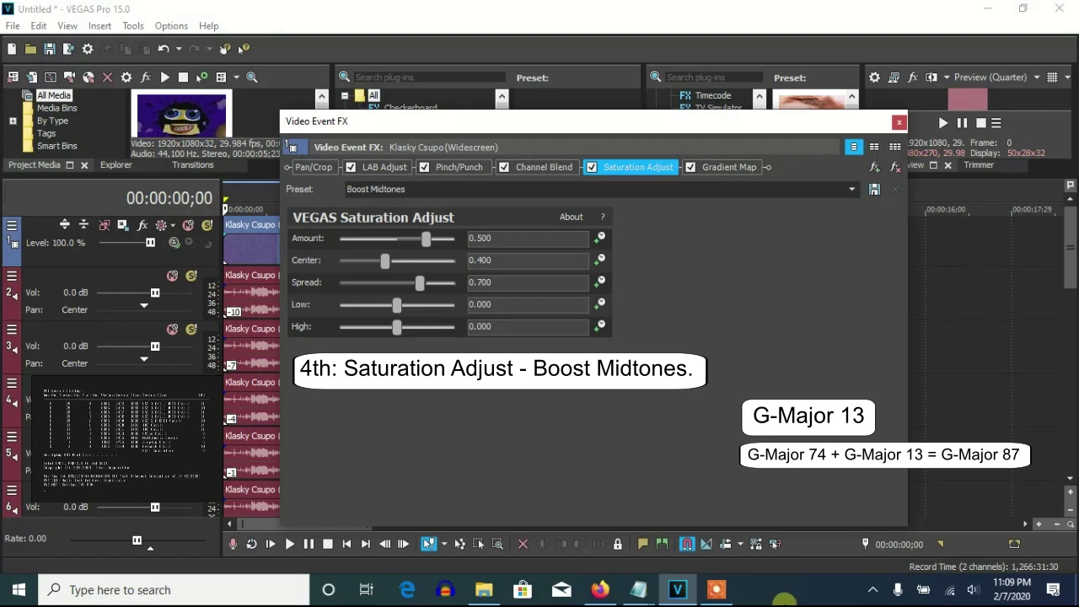
Inspect the color and alpha values of each Gradient Map point, and close the video event effects window.
left_click(726, 168)
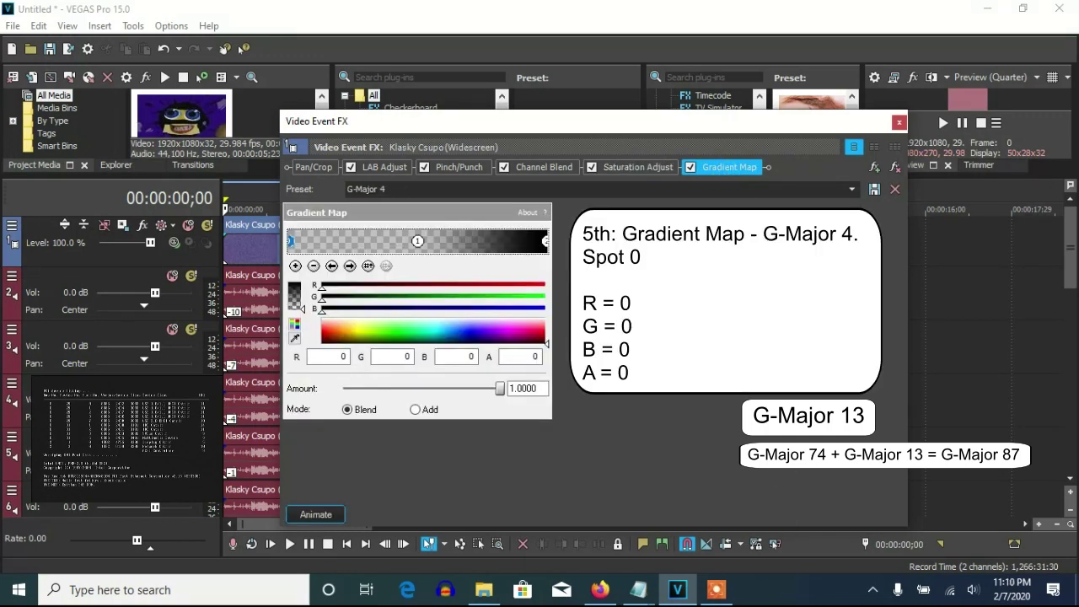
left_click(350, 265)
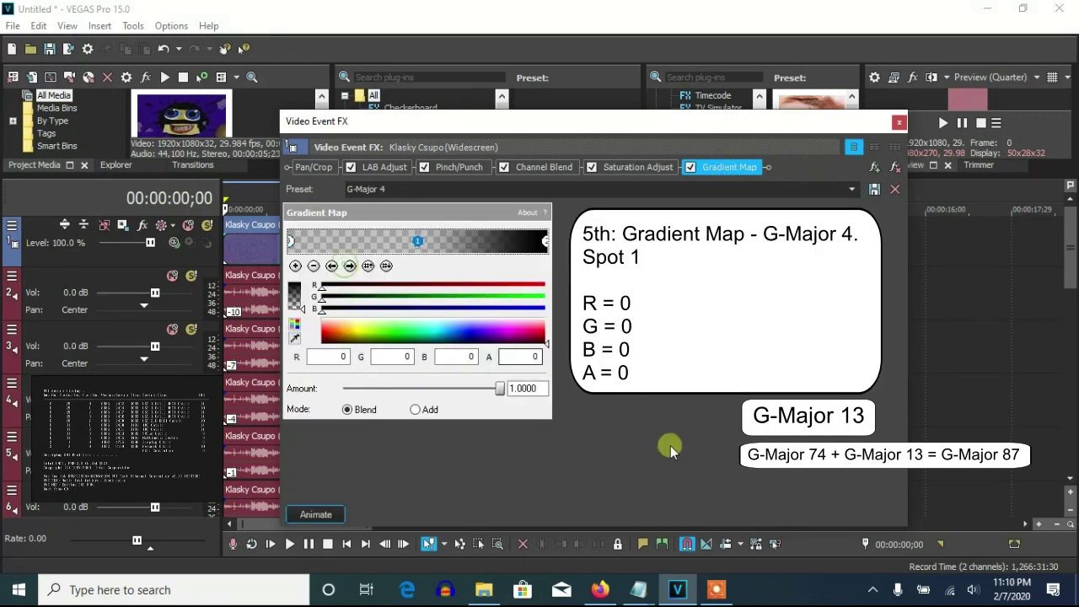
left_click(350, 266)
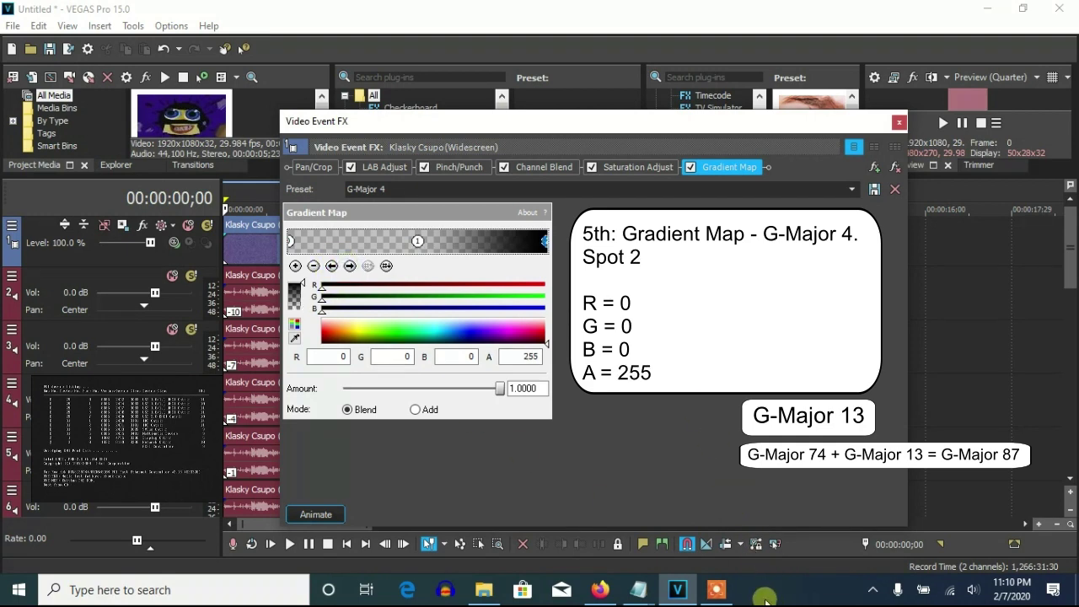
left_click(899, 123)
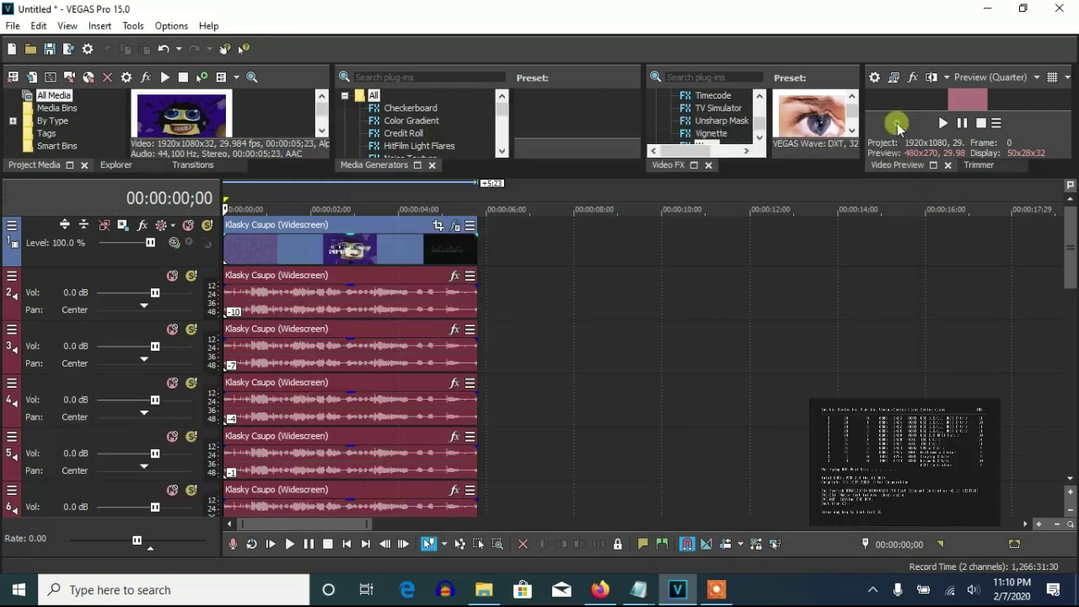
Check the time stretch and pitch shift properties of the audio events on tracks 2 and 3.
right_click(430, 301)
left_click(473, 577)
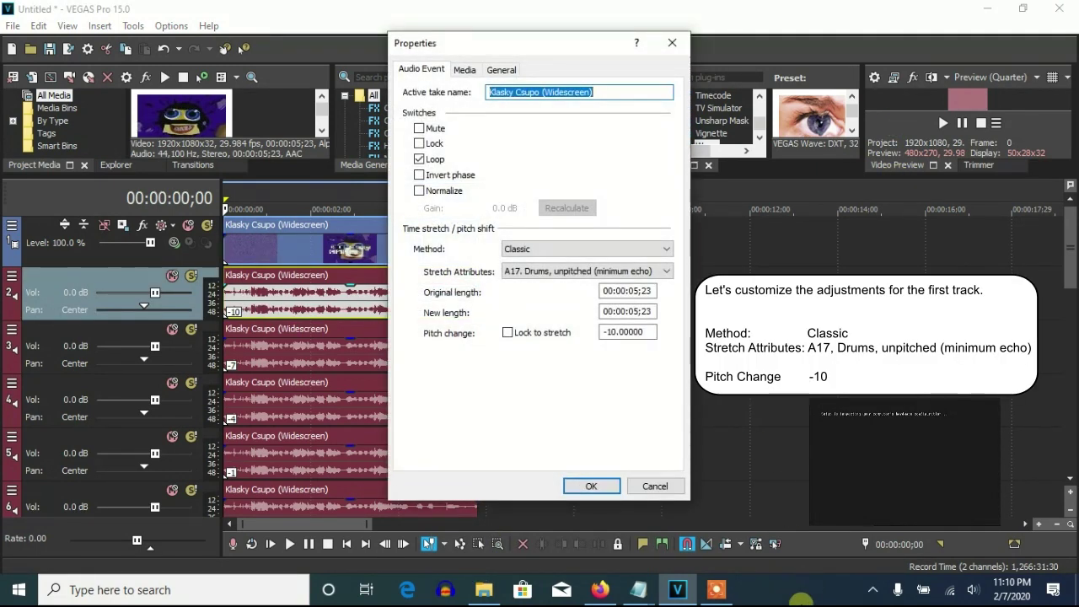
left_click(589, 486)
right_click(336, 371)
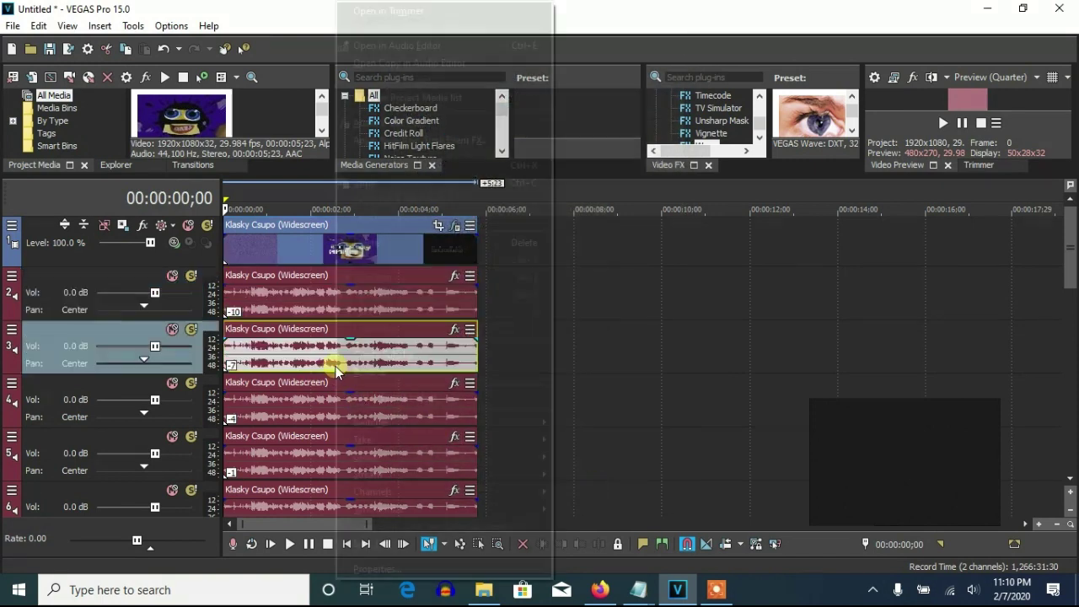
left_click(396, 568)
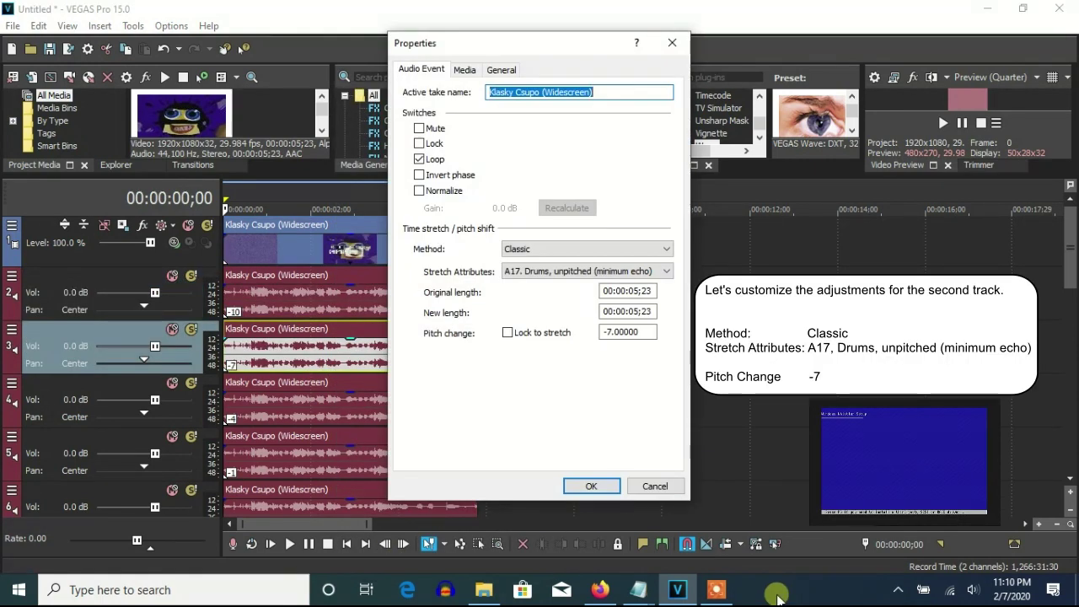
left_click(582, 487)
Check the time stretch and pitch shift properties of the audio events on tracks 4 and 5.
left_click(319, 408)
right_click(319, 408)
left_click(388, 569)
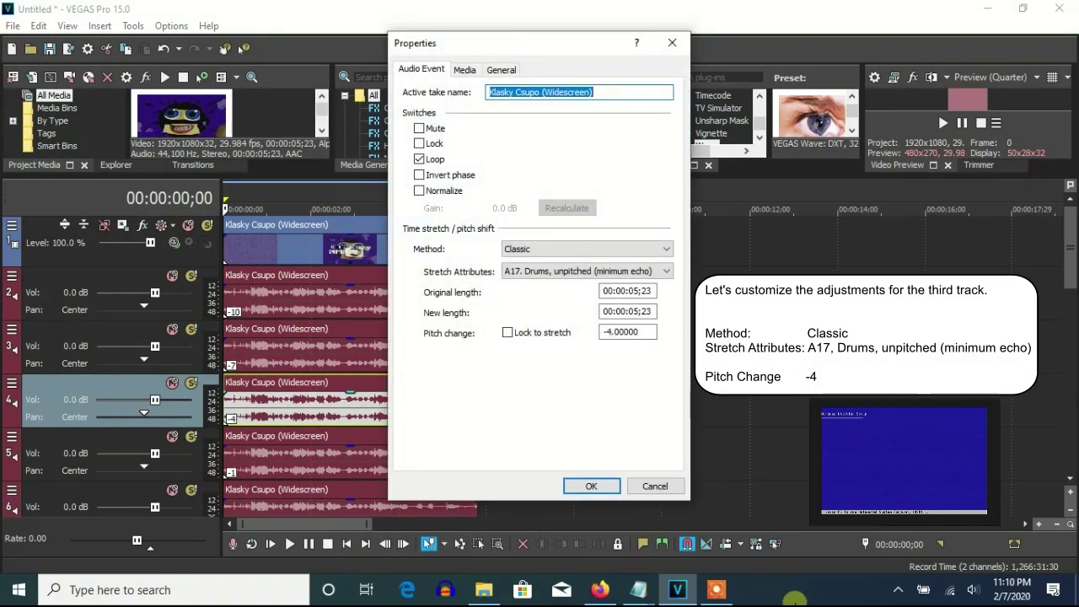
left_click(591, 486)
right_click(388, 456)
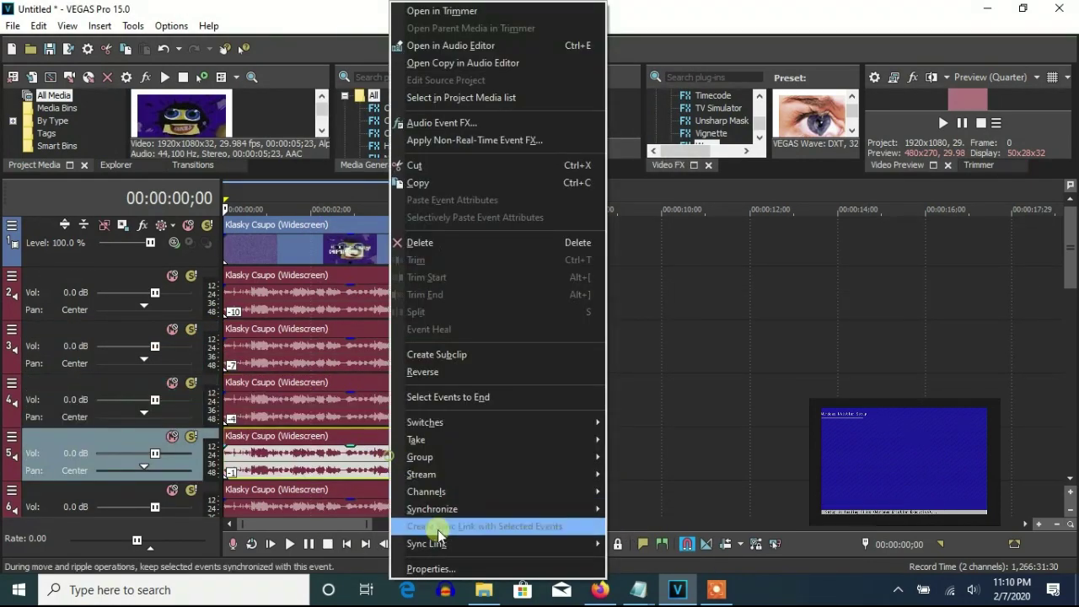
left_click(431, 569)
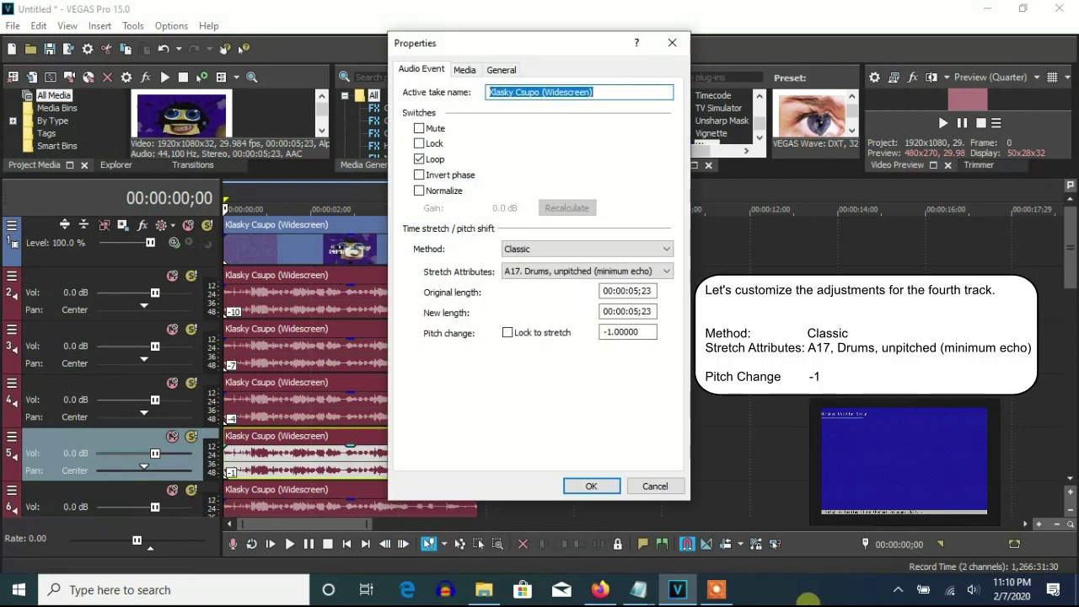
left_click(593, 486)
Check the time stretch and pitch shift properties of the audio events on tracks 6 and 7.
right_click(428, 496)
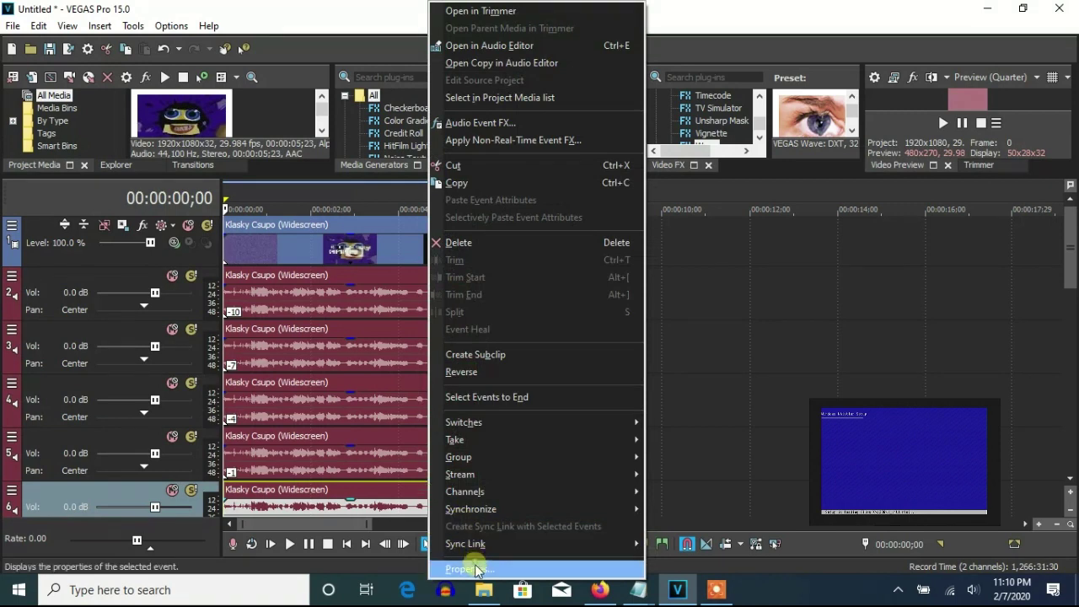
left_click(475, 569)
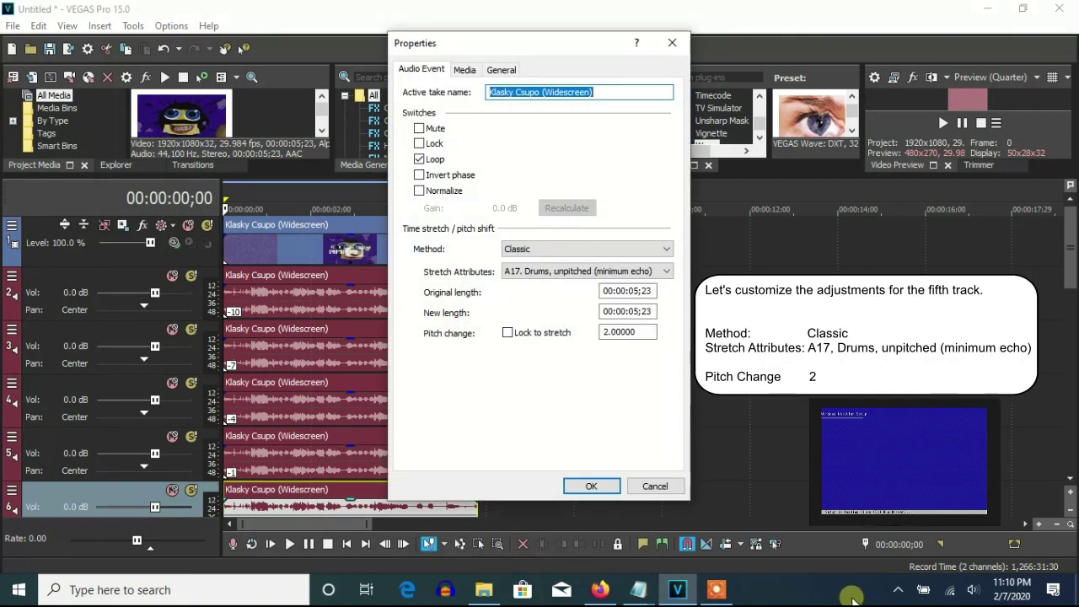
left_click(591, 487)
left_click_drag(1071, 244, 1069, 335)
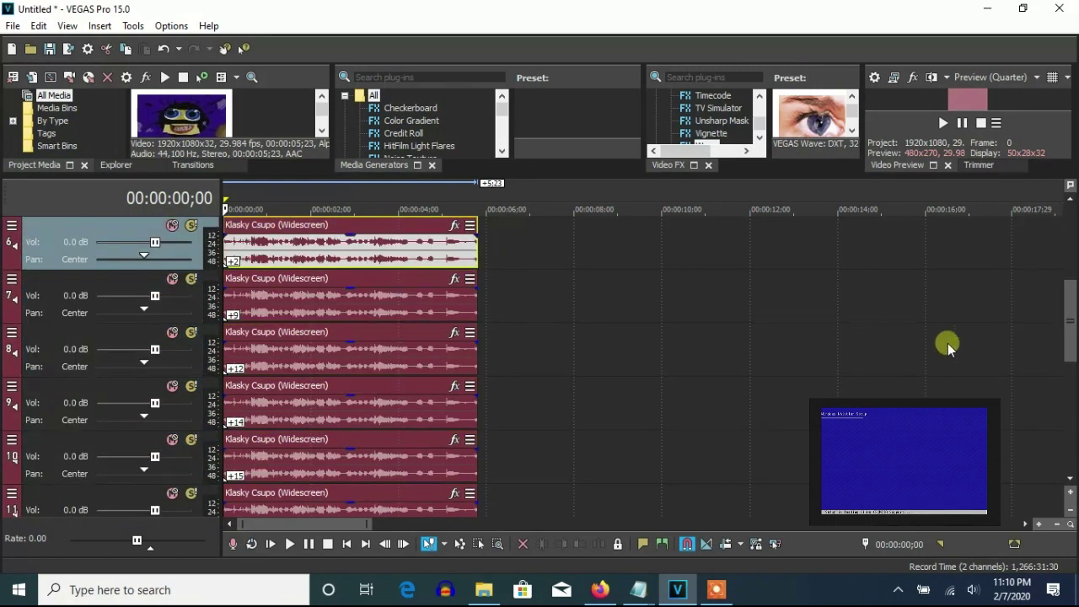
right_click(401, 297)
left_click(476, 569)
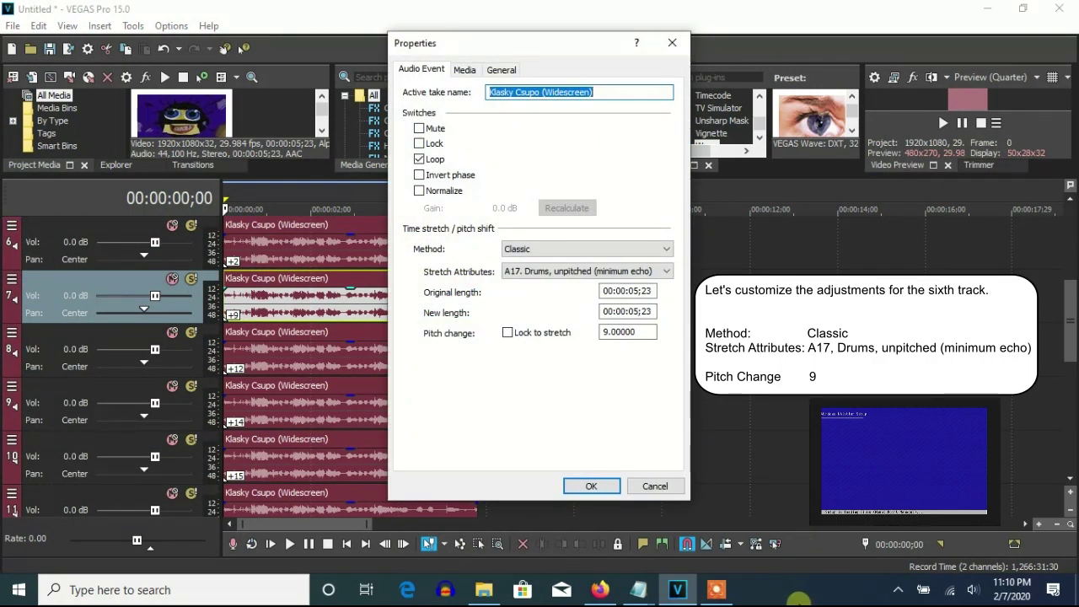
left_click(591, 486)
Check the time stretch and pitch shift properties of the audio events on tracks 8 and 9.
right_click(352, 361)
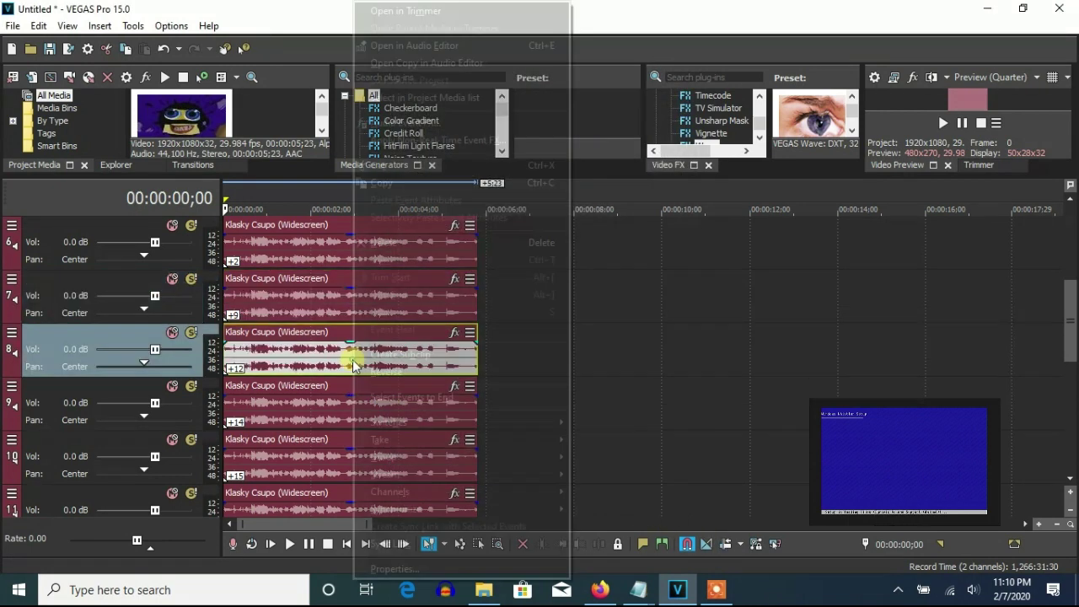
left_click(404, 552)
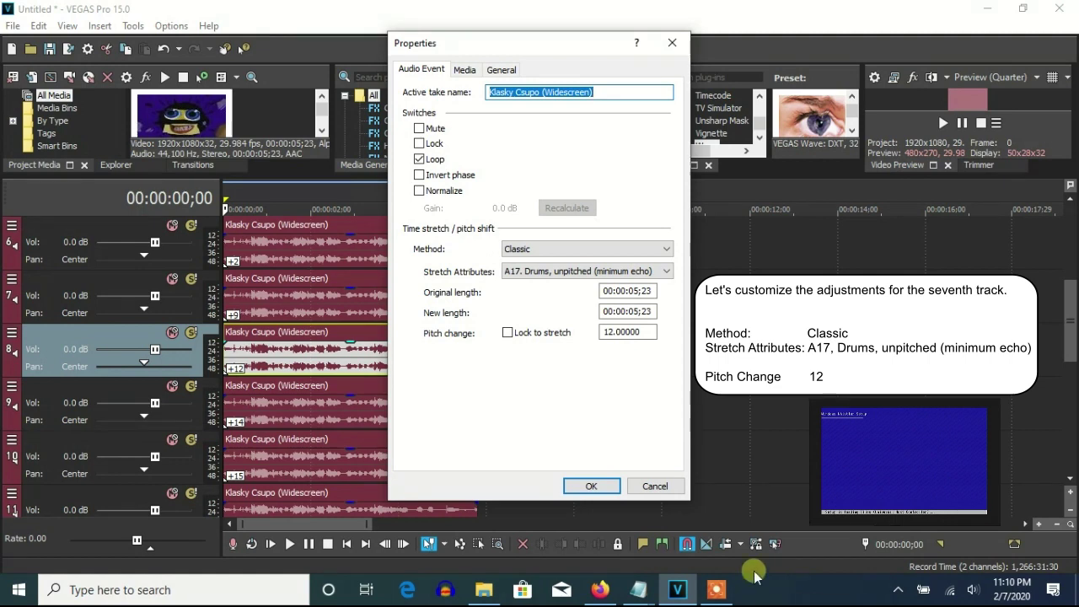
left_click(591, 487)
right_click(346, 408)
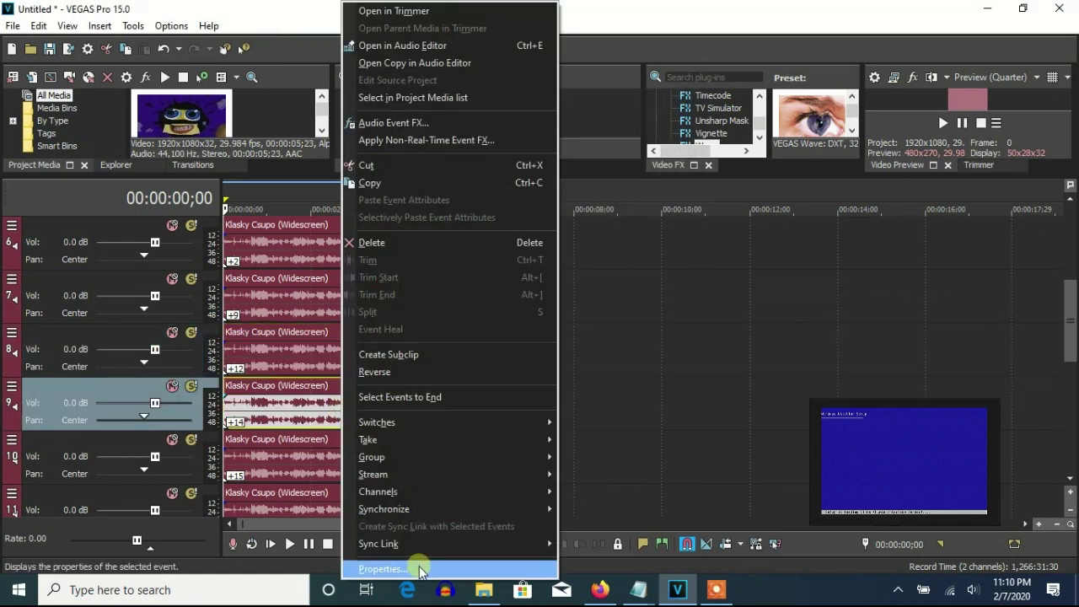
left_click(421, 567)
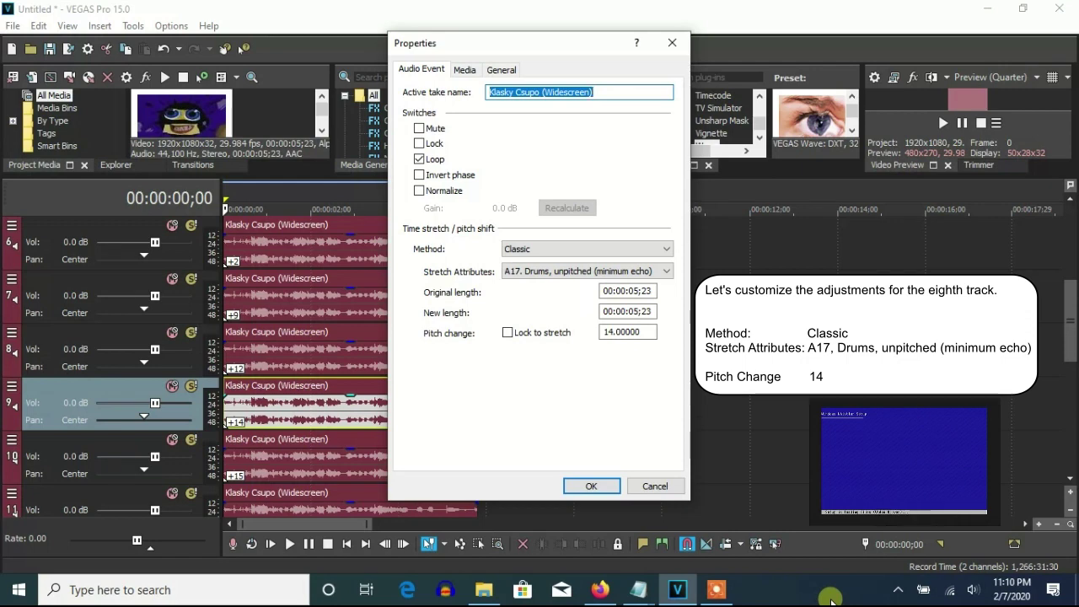
left_click(591, 486)
Check the time stretch and pitch shift properties of the audio events on tracks 10 and 11.
right_click(398, 456)
left_click(439, 569)
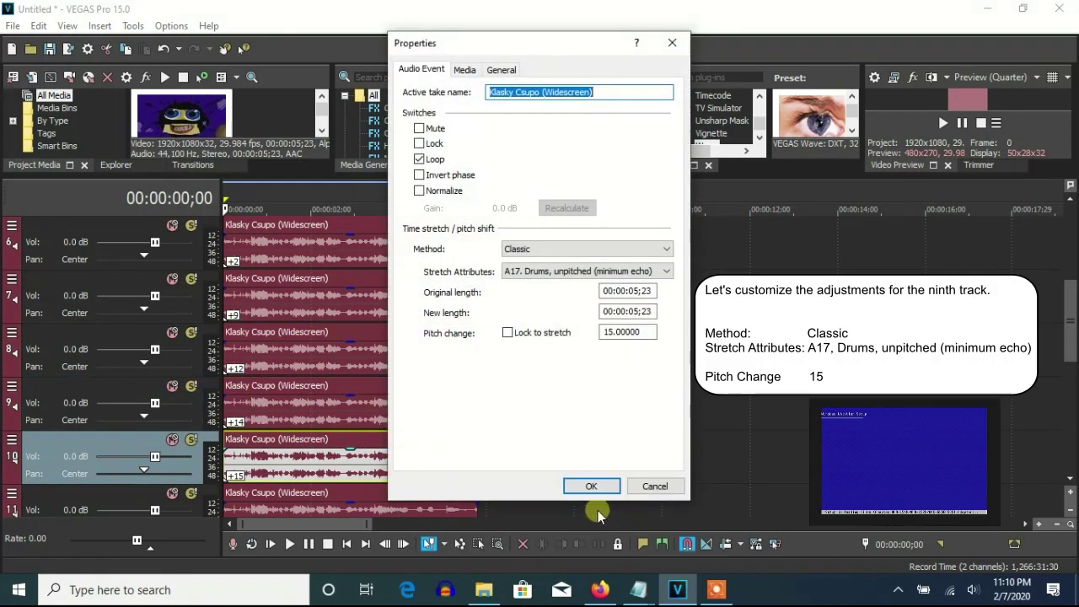
left_click(588, 487)
right_click(433, 509)
left_click(480, 553)
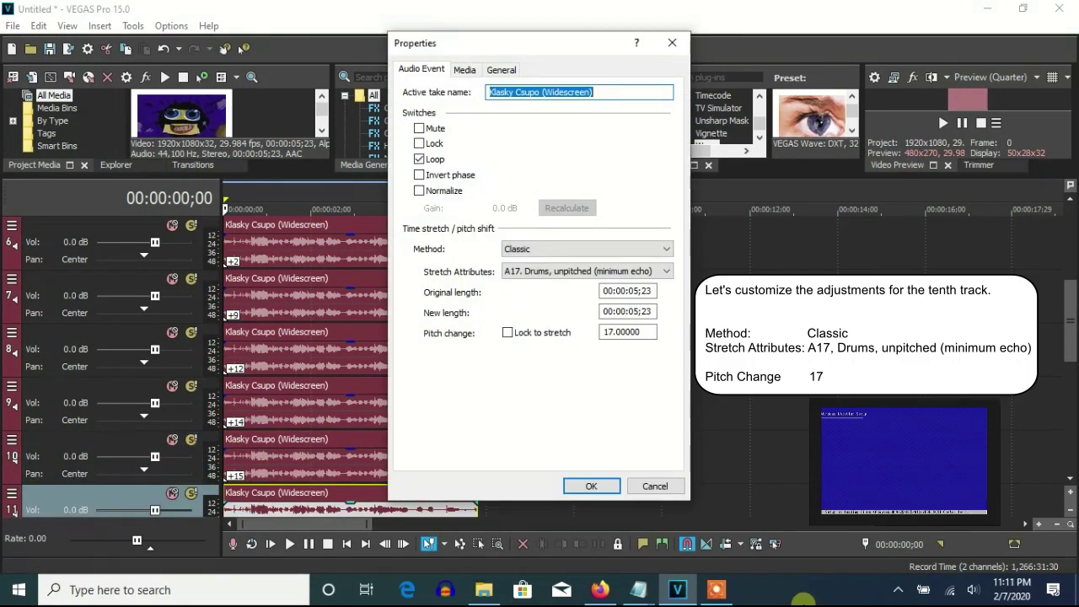
left_click(593, 486)
Check the time stretch and pitch shift properties of the audio events on tracks 12 and 13.
scroll(1071, 325, "down", 4)
left_click(379, 356)
right_click(379, 357)
left_click(426, 569)
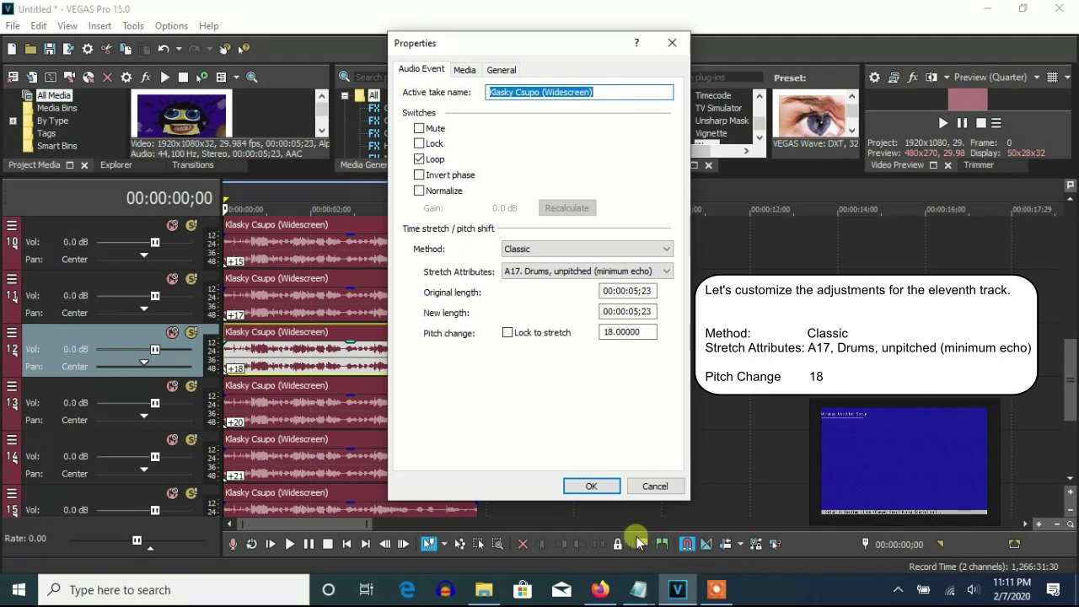
left_click(591, 486)
right_click(379, 412)
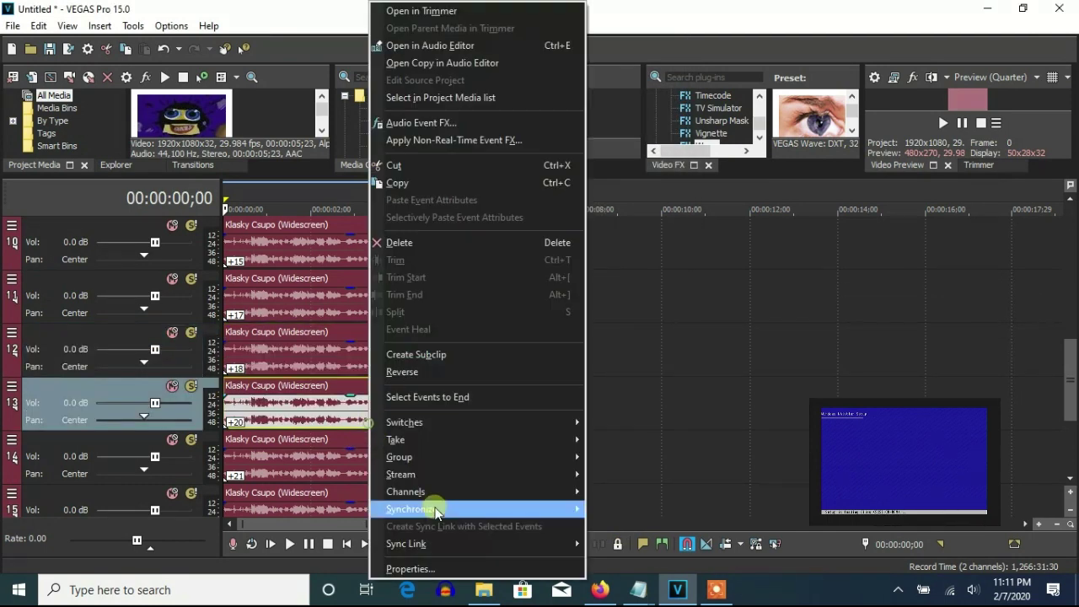
left_click(429, 508)
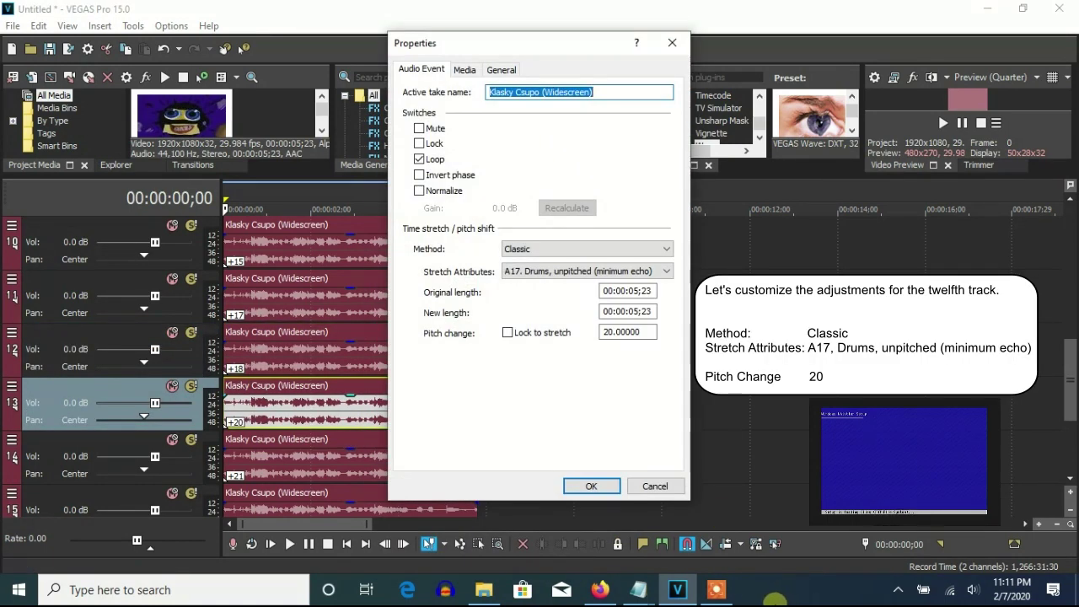
left_click(591, 486)
Check the time stretch and pitch shift properties of the audio events on tracks 14 and 15.
right_click(422, 465)
left_click(462, 569)
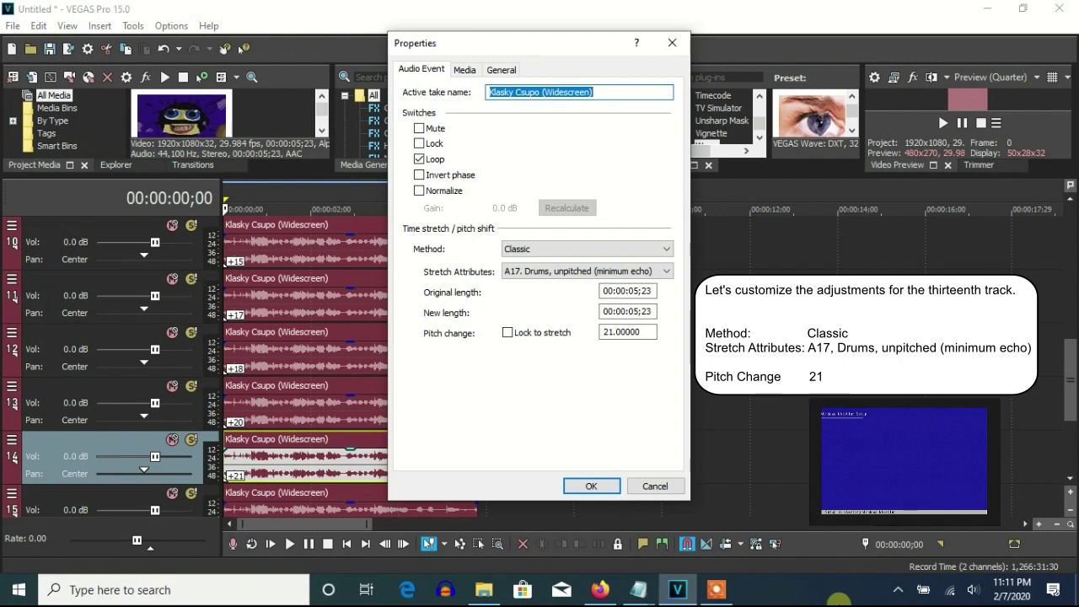
left_click(601, 487)
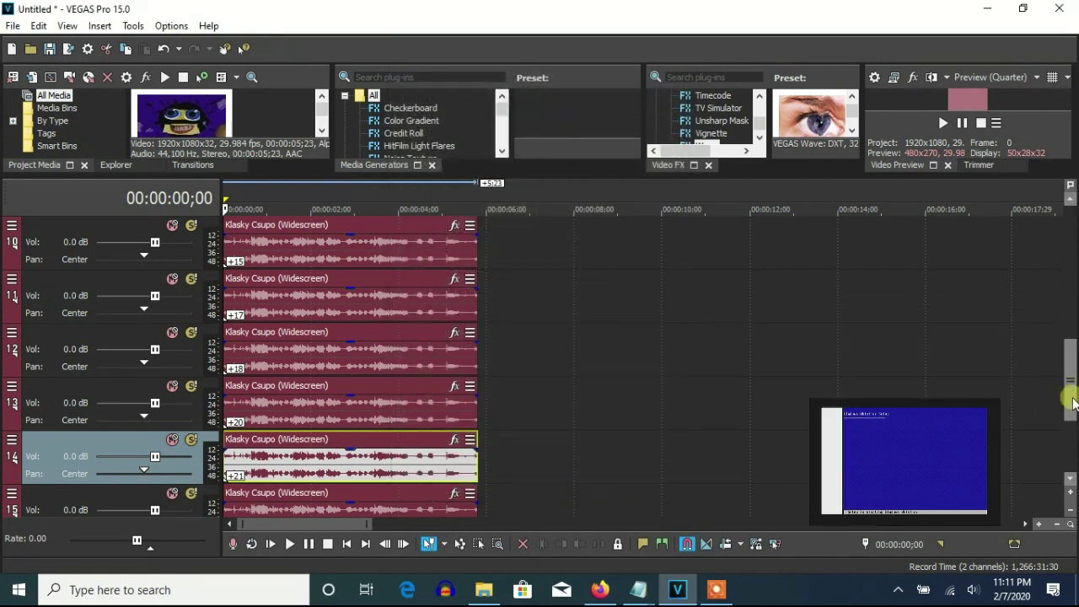
left_click_drag(1070, 380, 1070, 439)
right_click(439, 371)
left_click(472, 569)
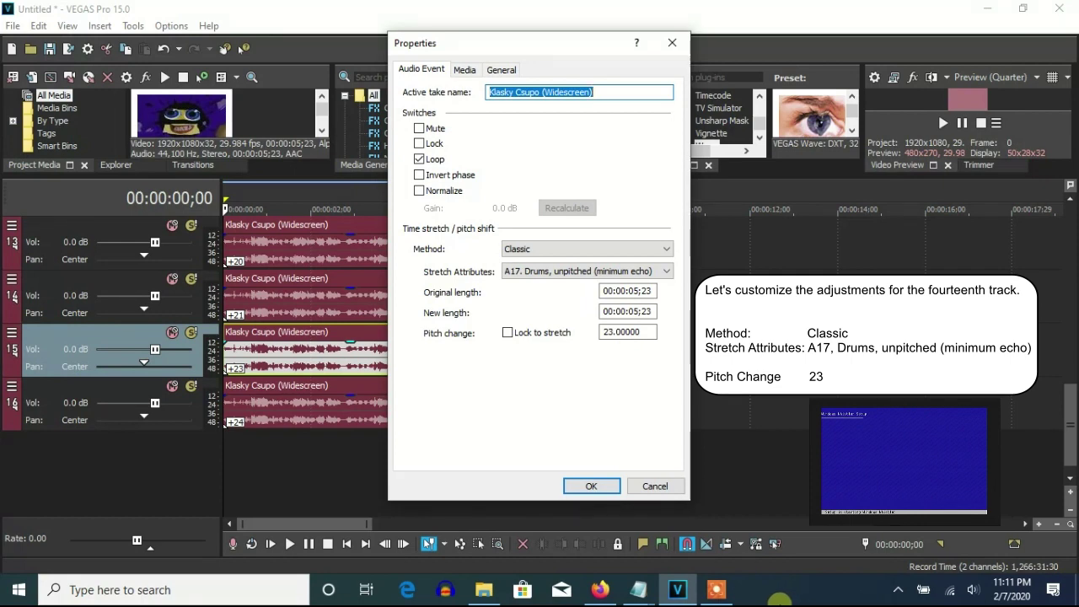
left_click(592, 487)
Check the track 16 audio event's pitch shift properties and the settings of its Pitch Shift effect.
right_click(434, 413)
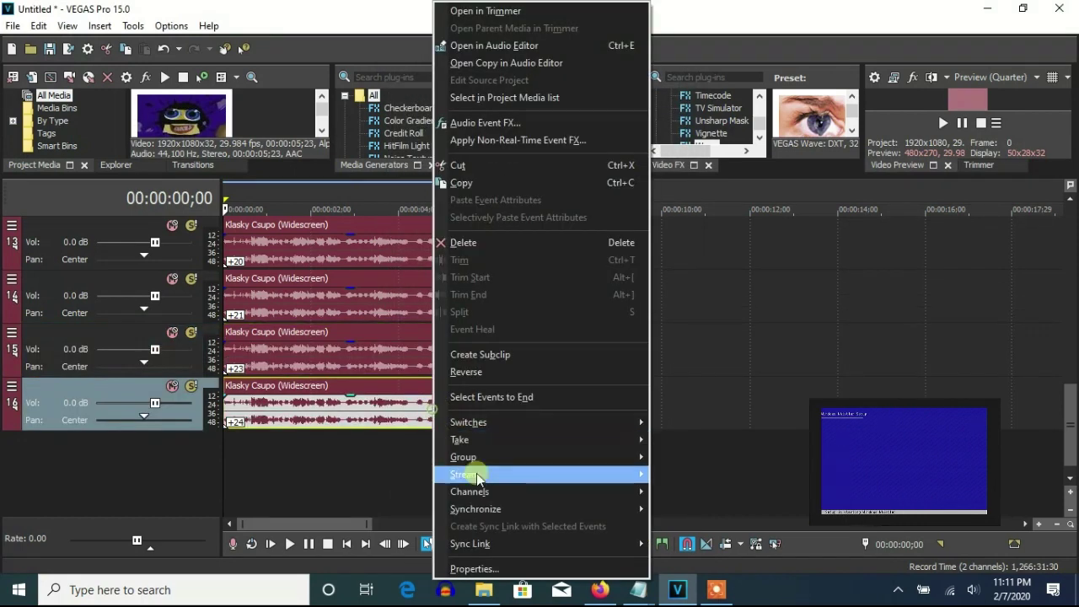
left_click(472, 569)
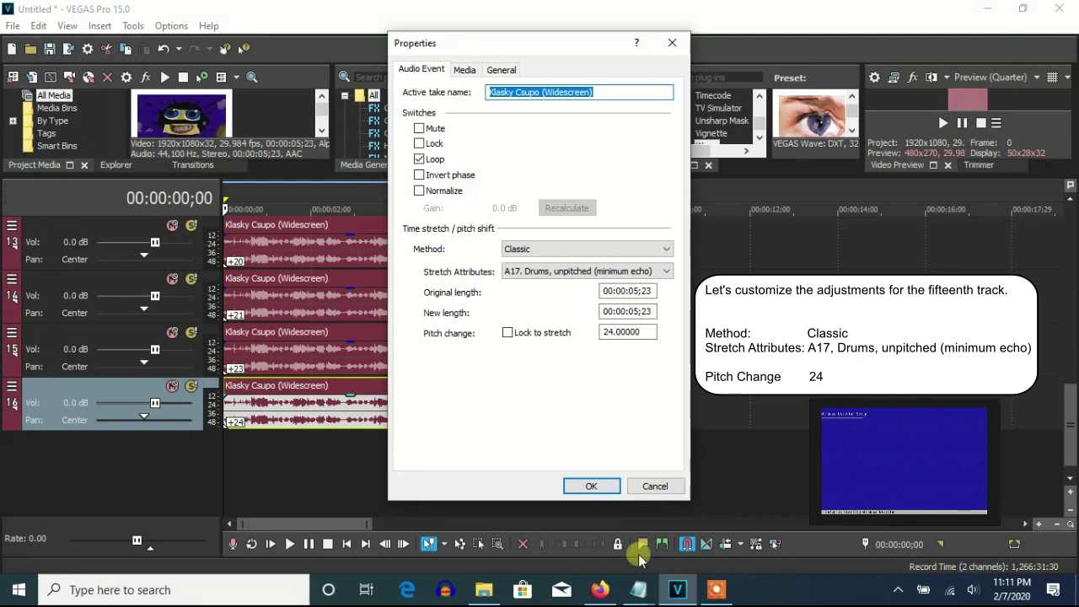
left_click(591, 487)
left_click(454, 387)
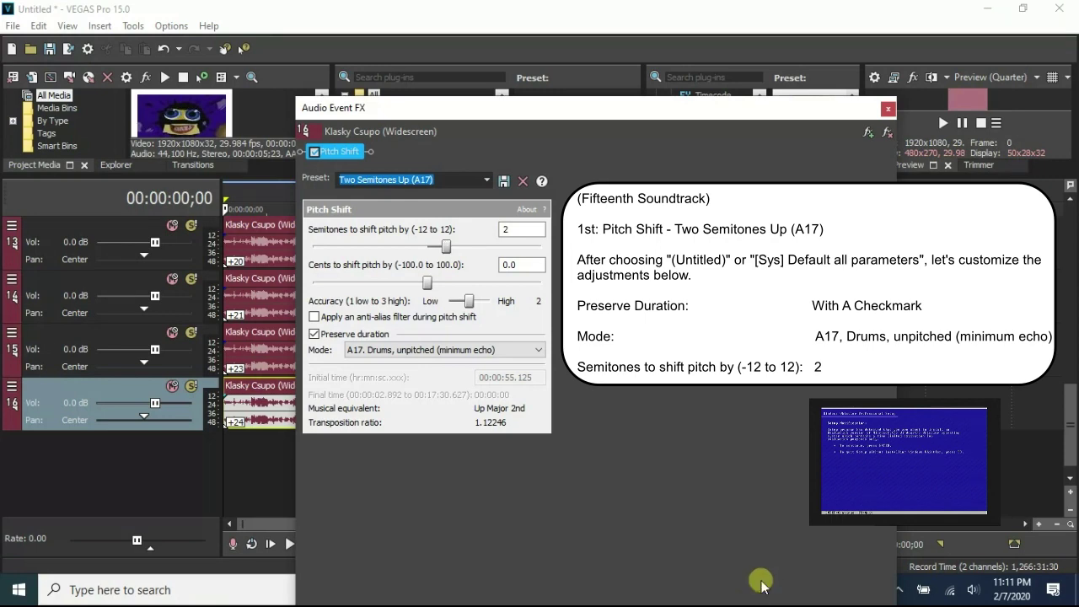
left_click(888, 109)
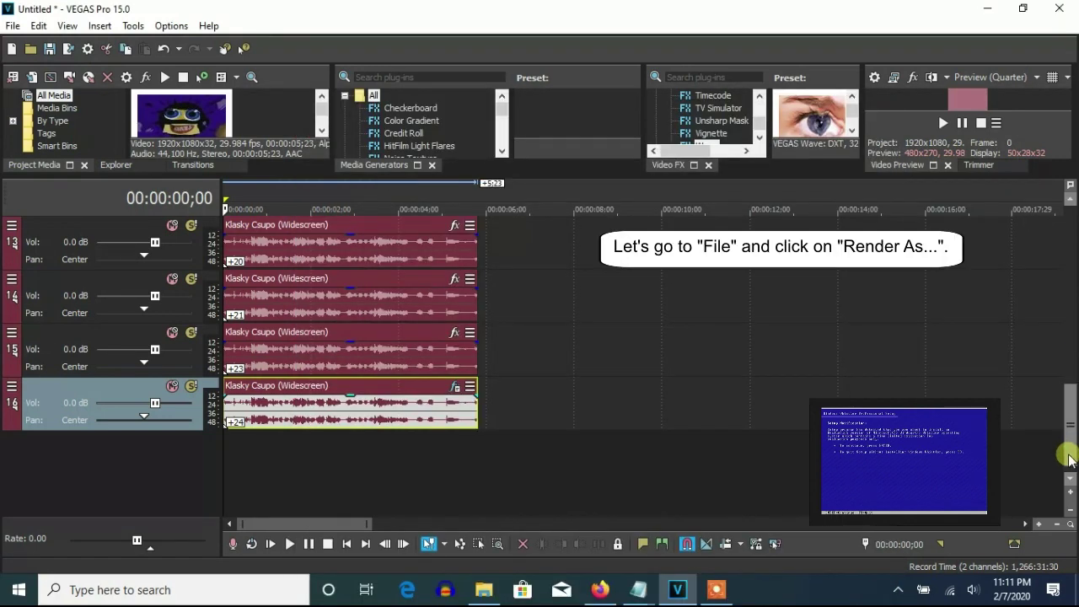
Open the Render As settings for the project.
scroll(1070, 460, "up", 10)
left_click(12, 25)
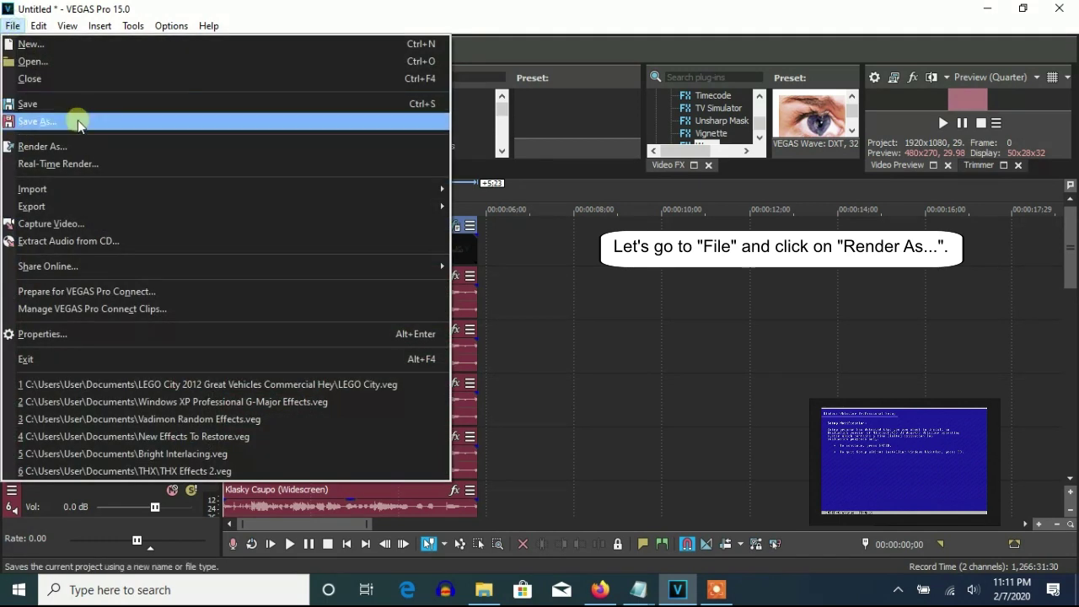
left_click(51, 146)
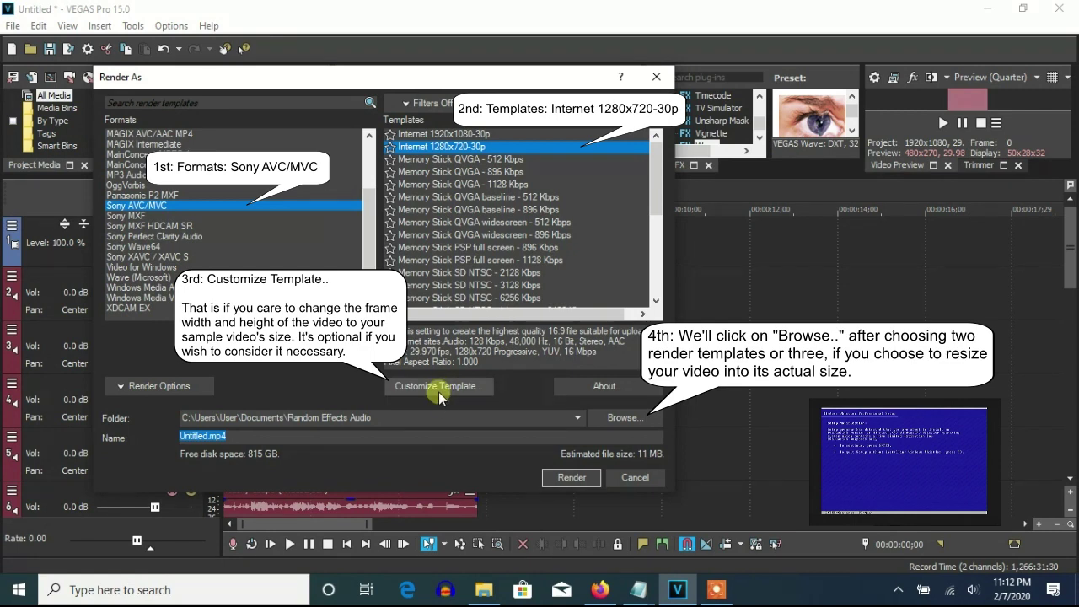
Render the project as G-Major 87.mp4 into the LEGO City 2012 Great Vehicles Commercial Hey folder.
left_click(620, 418)
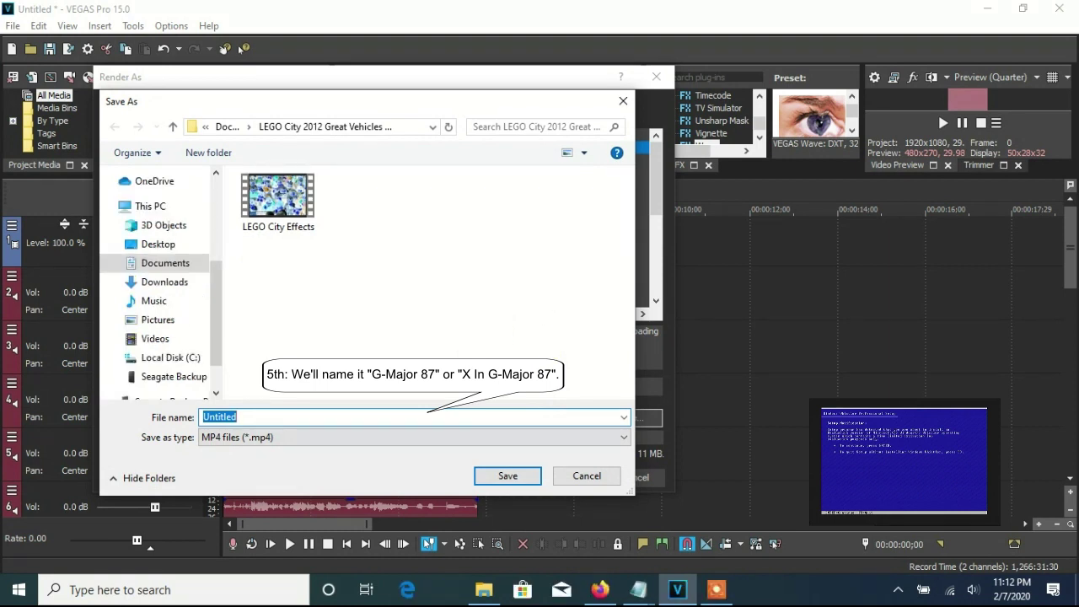
type("G-Major 87")
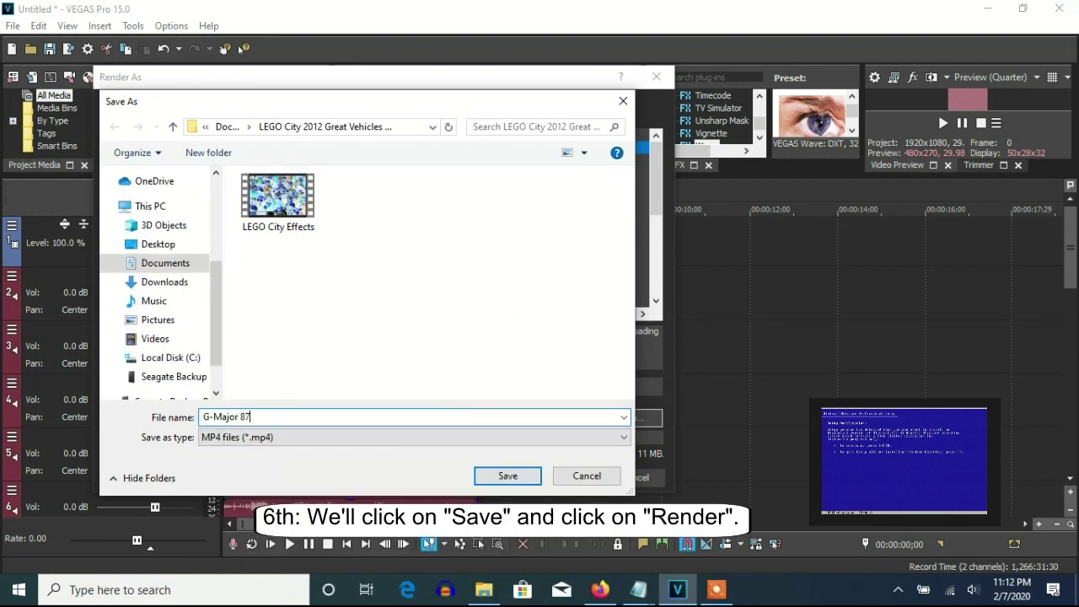
left_click(507, 475)
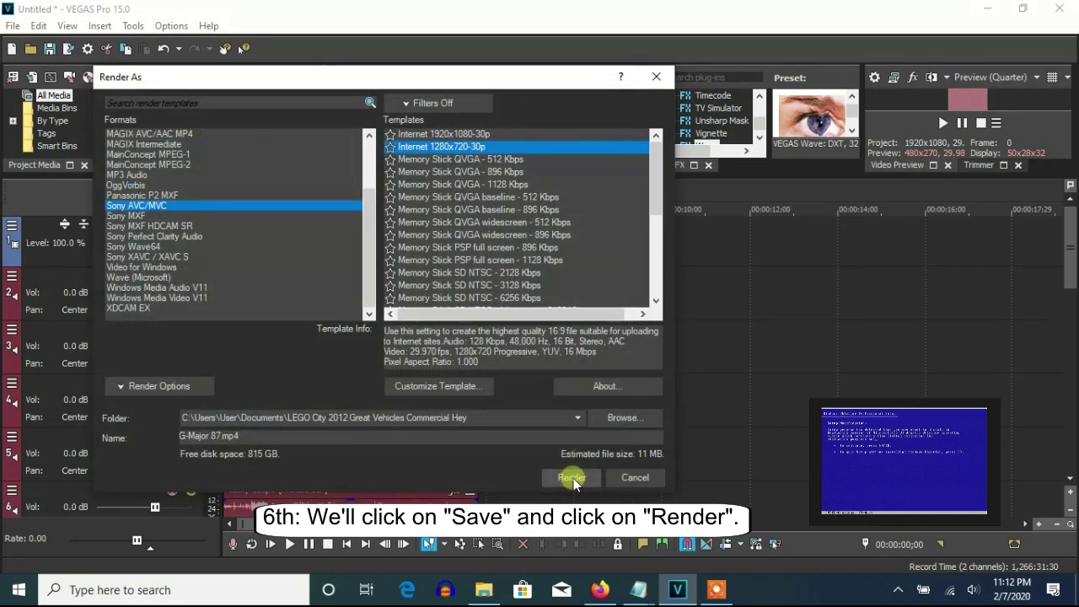
left_click(571, 477)
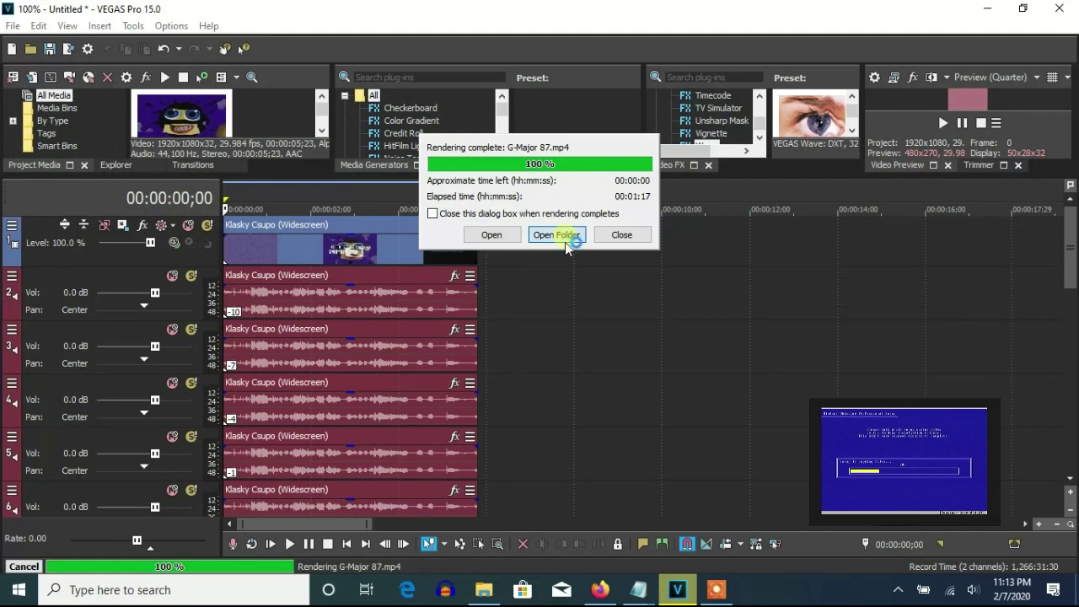
Open the rendered file's folder and add the G-Major 87 video to the timeline just after the Klasky Csupo clip.
left_click(563, 236)
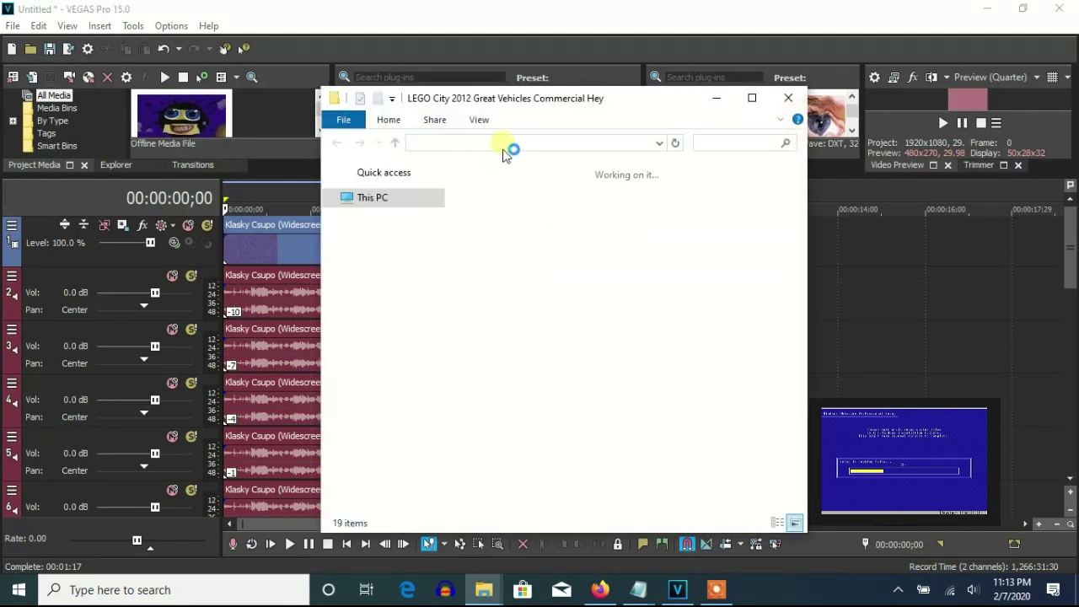
left_click_drag(549, 106, 724, 107)
left_click_drag(501, 211, 596, 211)
scroll(961, 266, "down", 5)
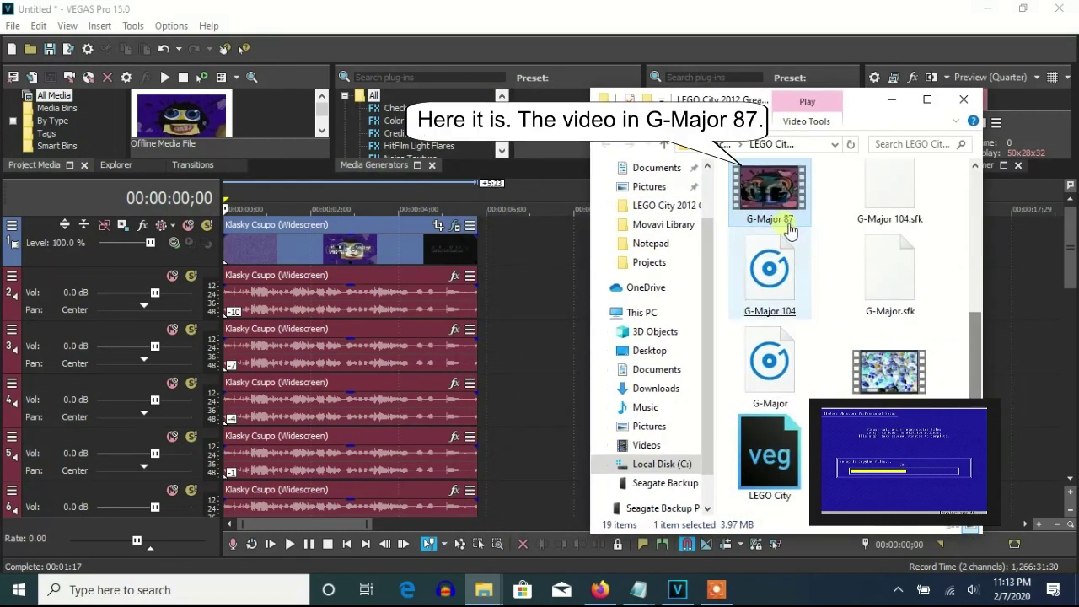
left_click_drag(774, 197, 496, 243)
left_click(496, 243)
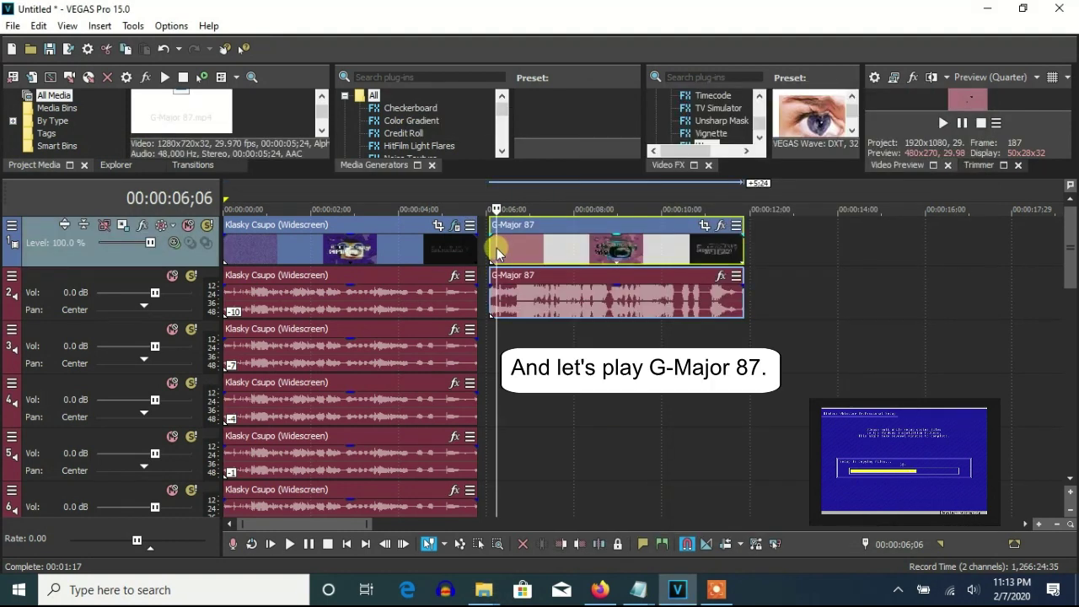
Enlarge the video preview area and play the Klasky Csupo clip from the start of the timeline.
left_click(230, 251)
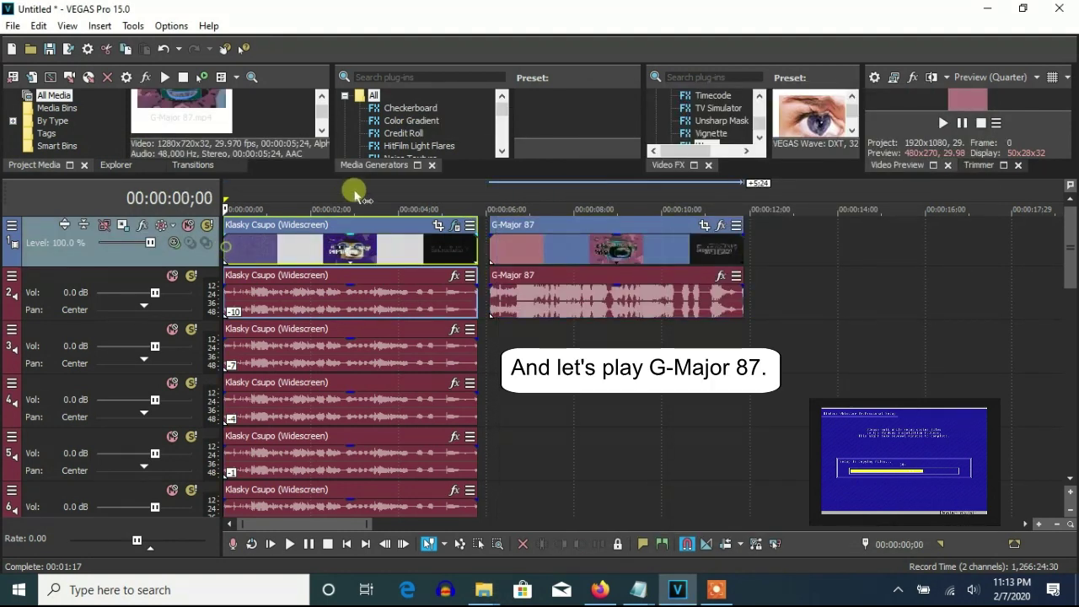
left_click_drag(345, 177, 333, 280)
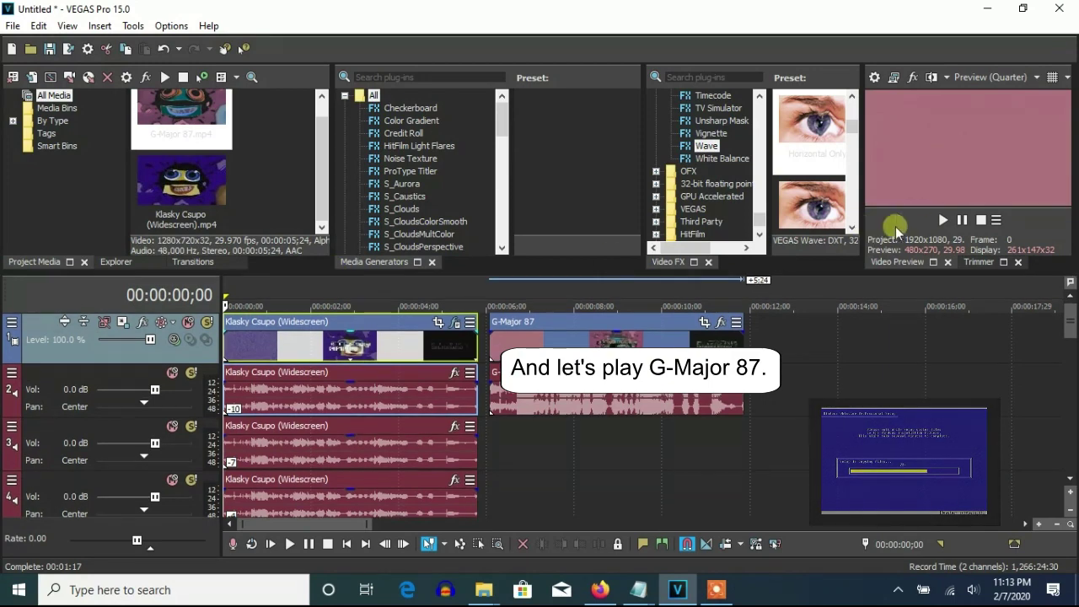
left_click(943, 219)
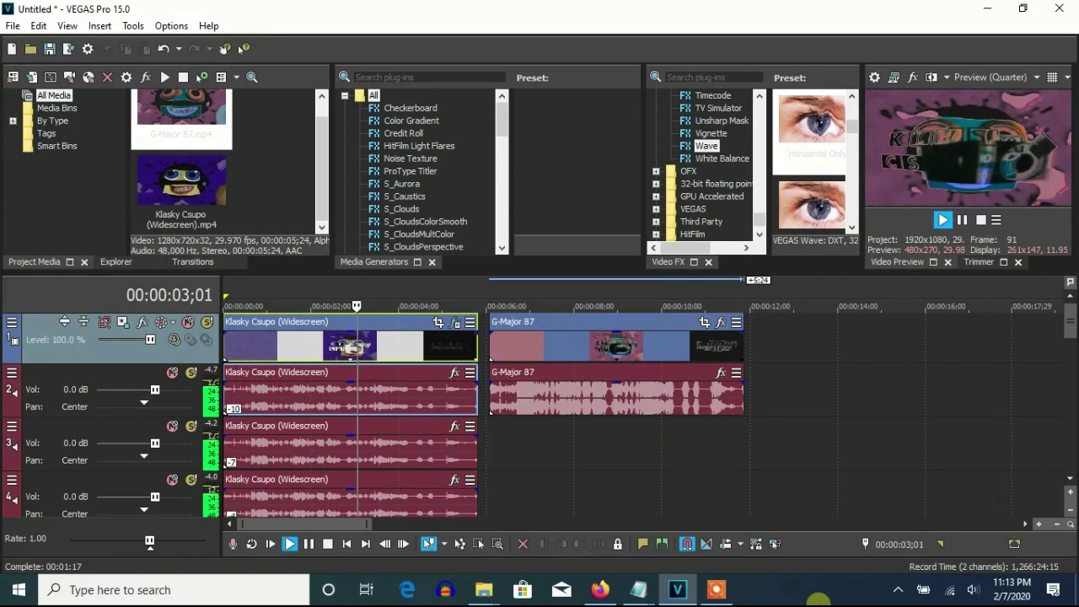
left_click(962, 219)
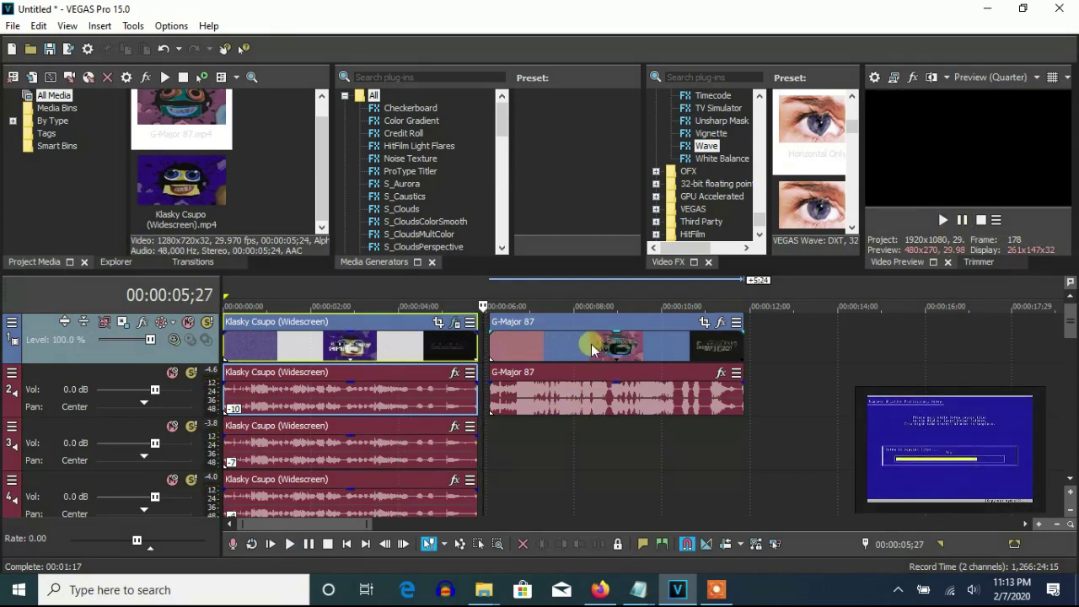
Move the G-Major 87 events along the timeline to start at about 7 seconds.
left_click_drag(590, 383, 646, 384)
Try deleting audio track 2 and undo the deletion.
right_click(512, 396)
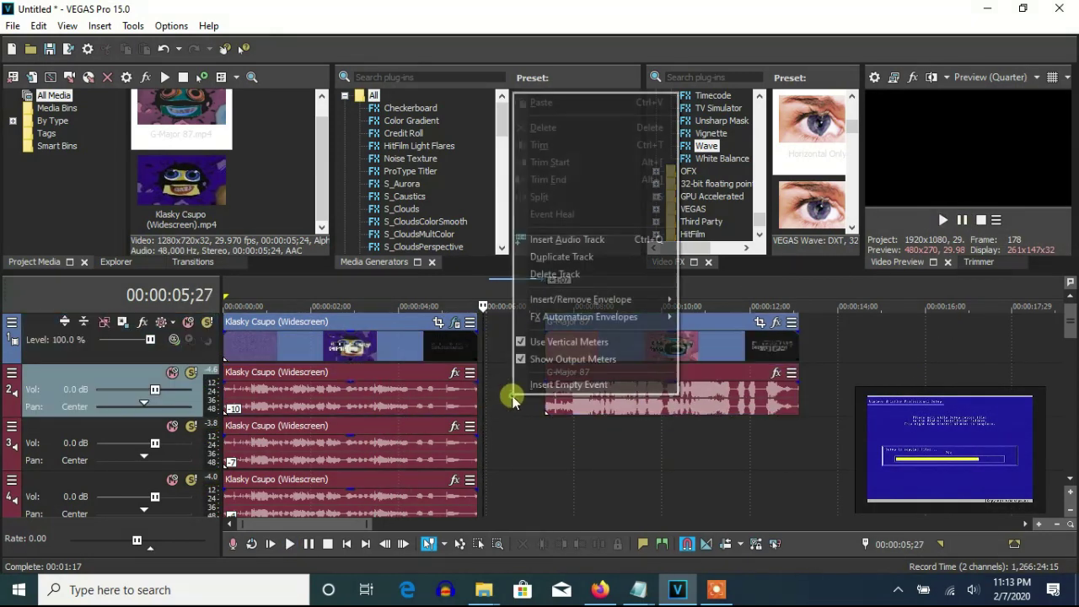
left_click(533, 274)
left_click(165, 51)
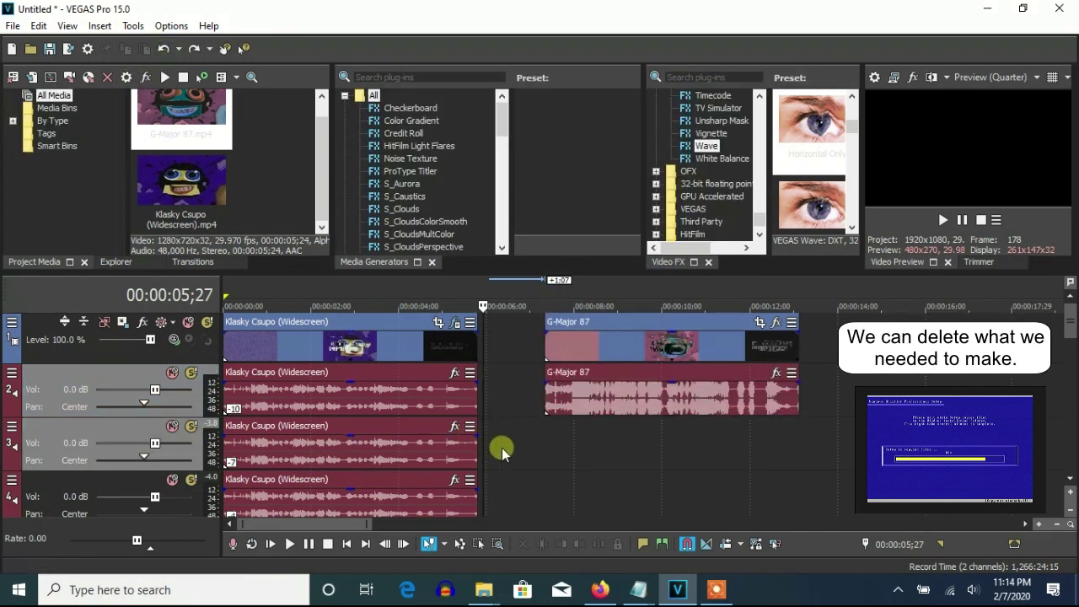
Duplicate audio tracks 2 and 3 together.
right_click(501, 456)
left_click(523, 317)
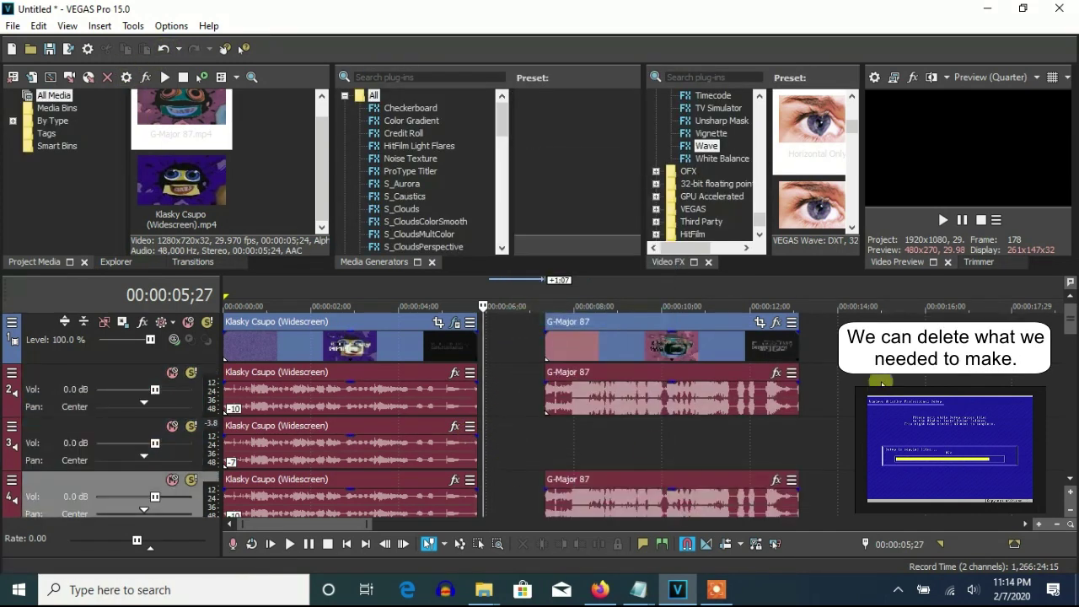
Delete all the Klasky Csupo audio tracks below track 8, one after another.
scroll(1071, 316, "down", 7)
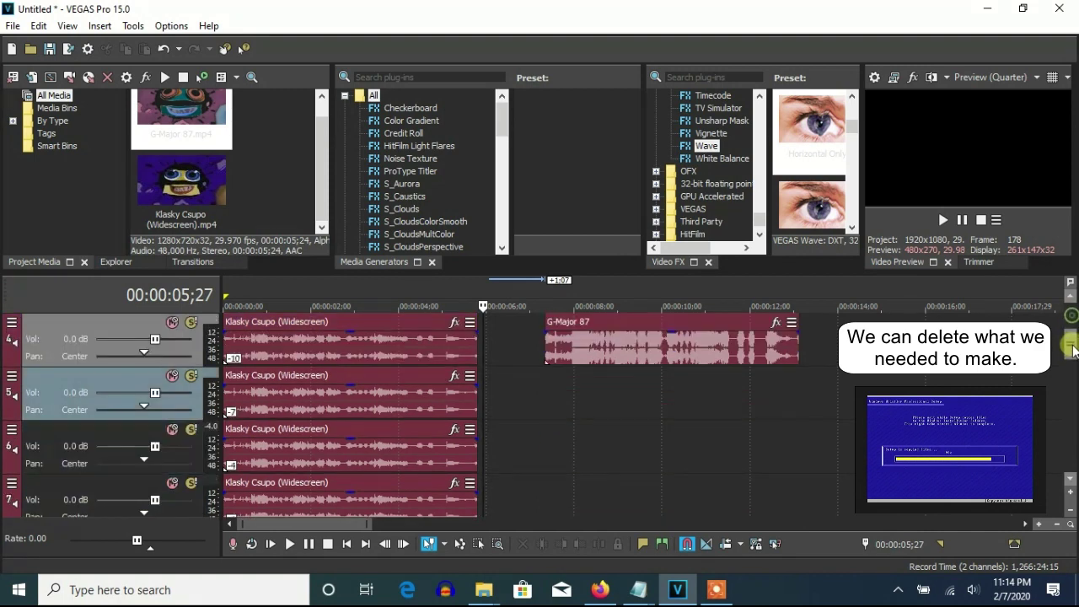
right_click(487, 472)
left_click(529, 326)
right_click(530, 424)
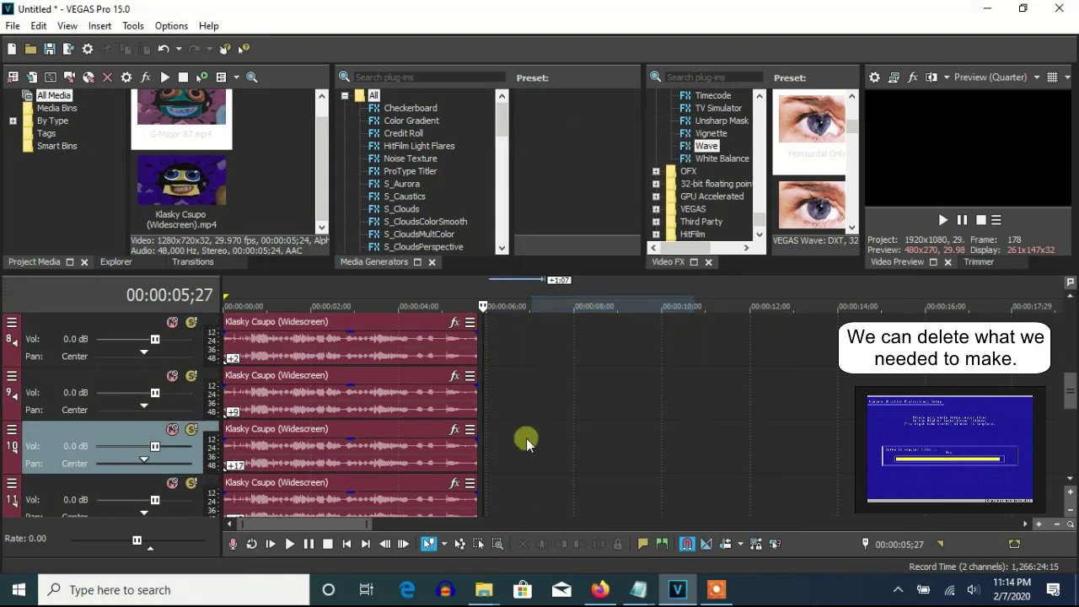
left_click(558, 307)
right_click(528, 437)
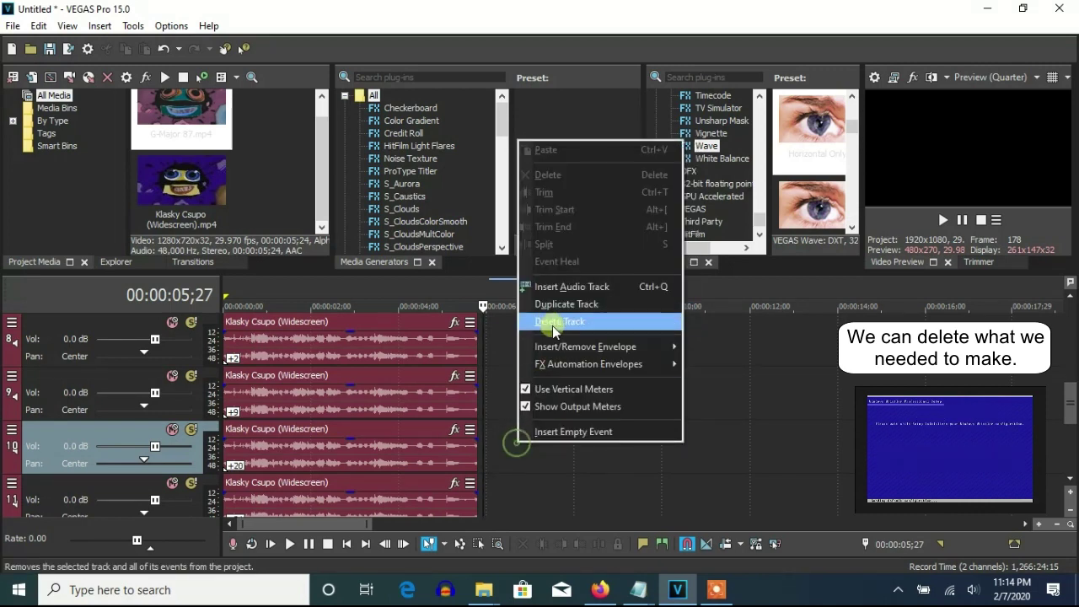
left_click(553, 316)
right_click(511, 447)
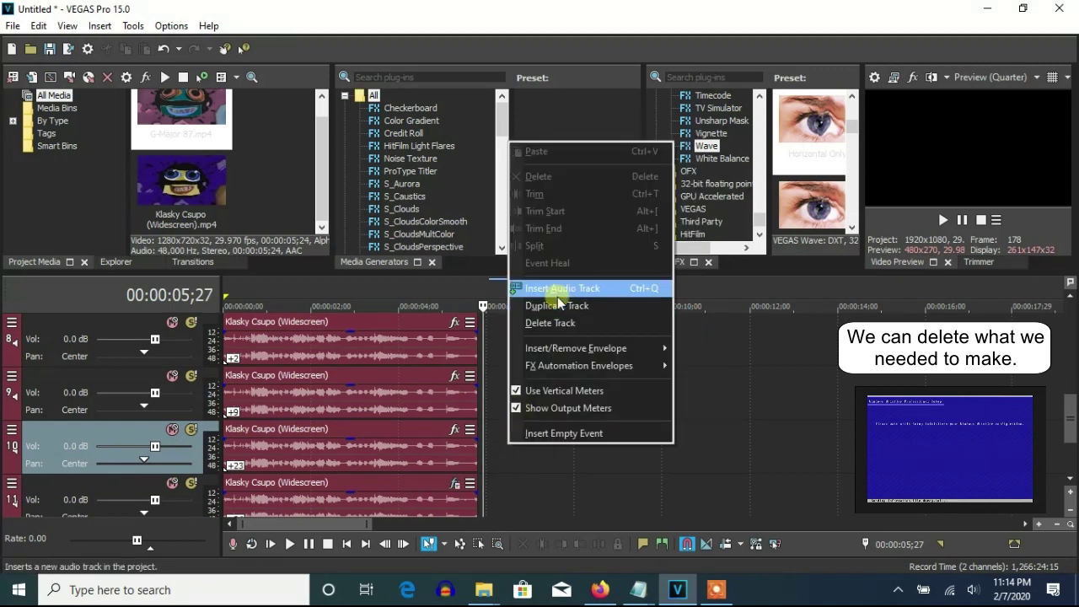
left_click(559, 316)
right_click(523, 396)
left_click(558, 275)
right_click(519, 400)
left_click(542, 290)
Delete the remaining Klasky Csupo audio tracks 6, 7 and 8.
scroll(1067, 414, "up", 2)
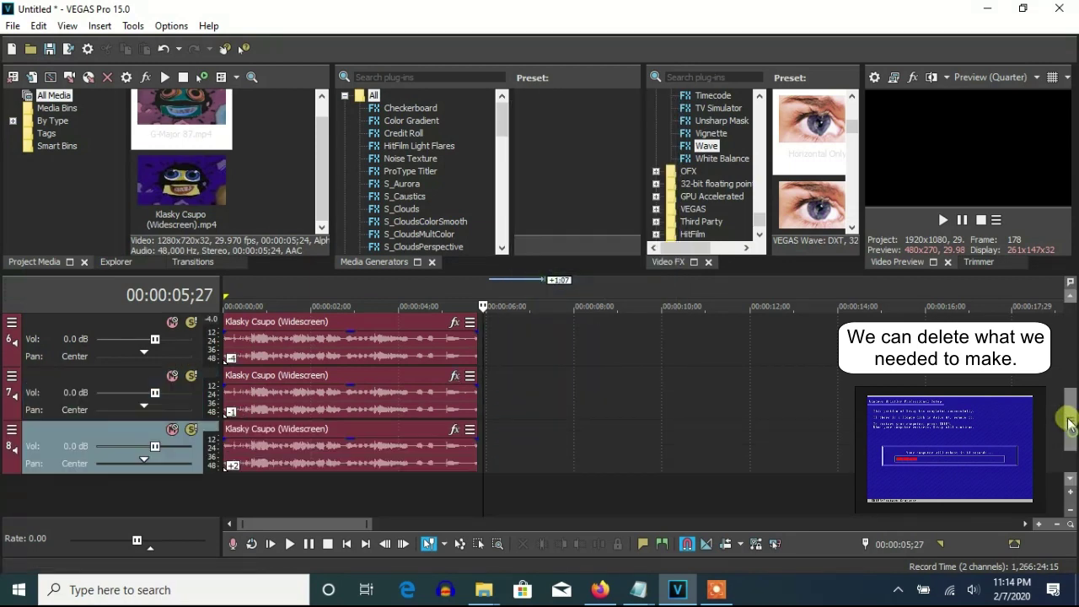
right_click(600, 404)
left_click(641, 285)
right_click(520, 409)
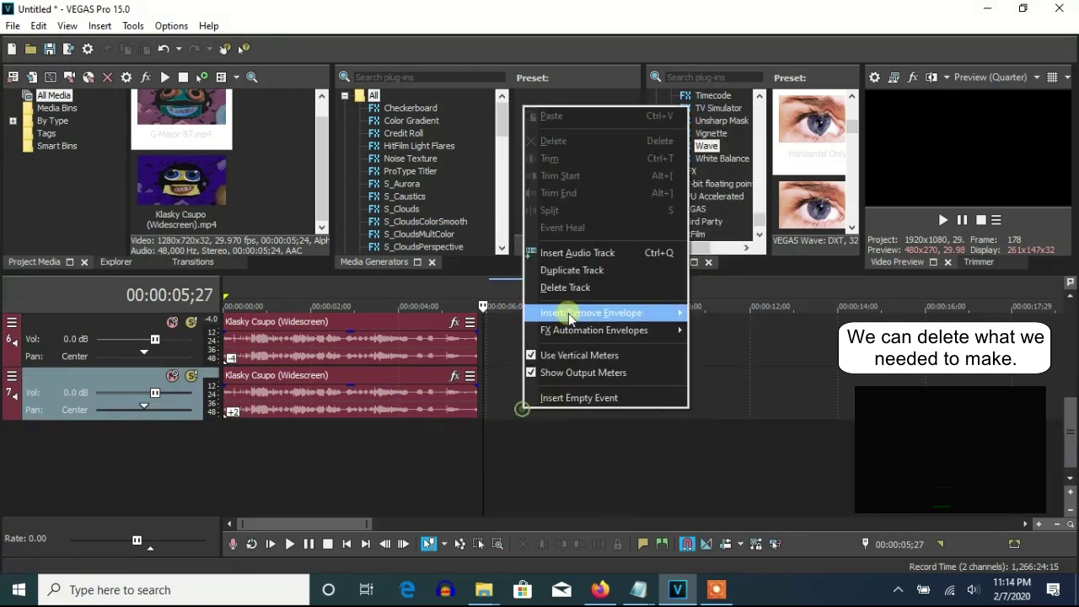
left_click(561, 287)
right_click(512, 386)
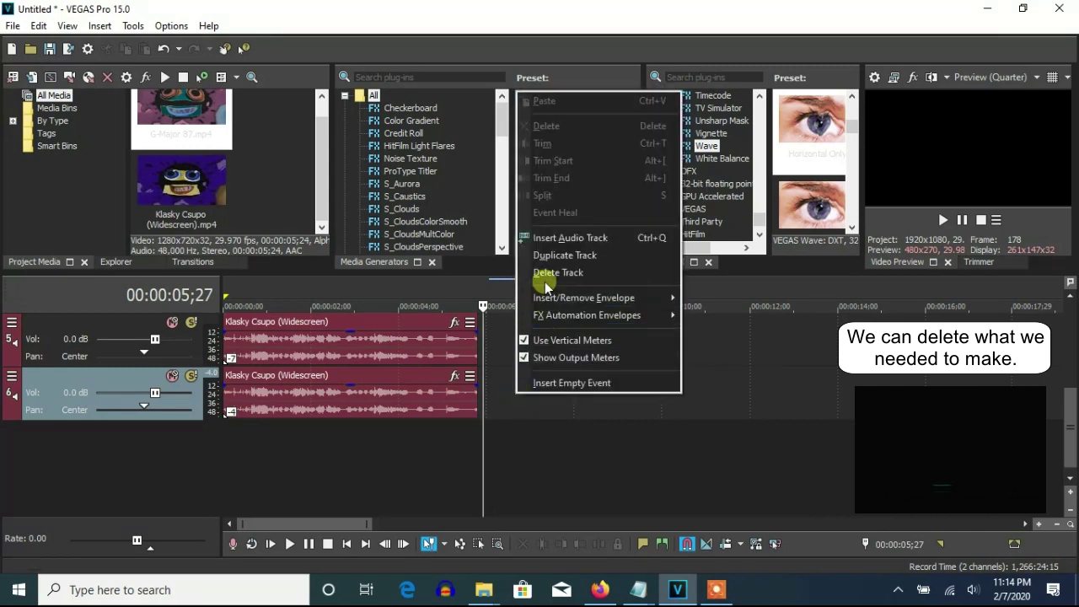
left_click(548, 274)
Delete audio tracks 5 and 3, keeping only the two audio tracks that hold G-Major 87 events.
scroll(1070, 376, "up", 1)
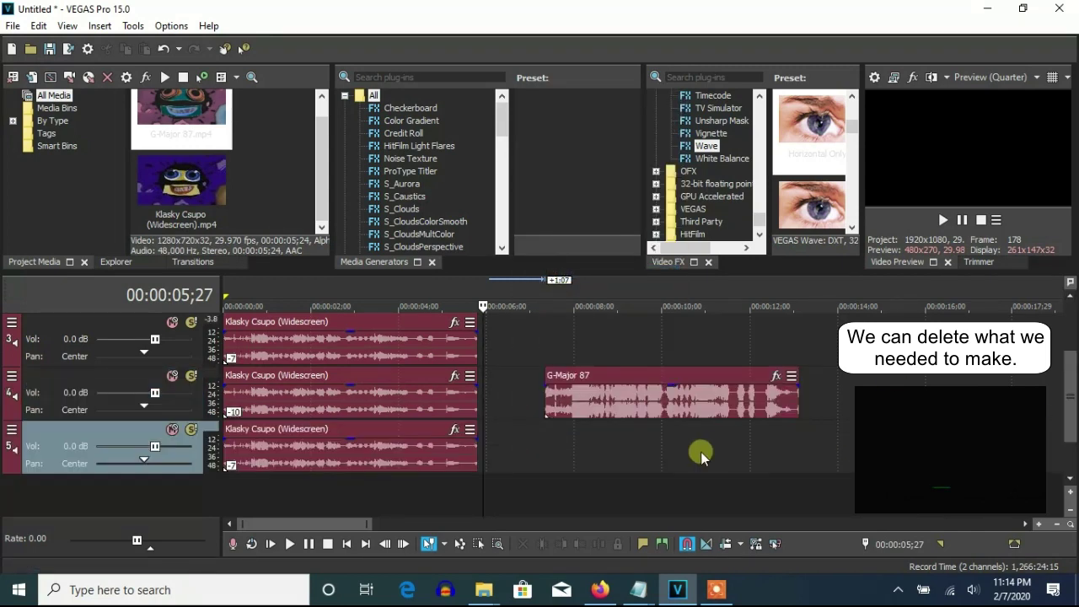
scroll(1069, 375, "up", 1)
right_click(653, 494)
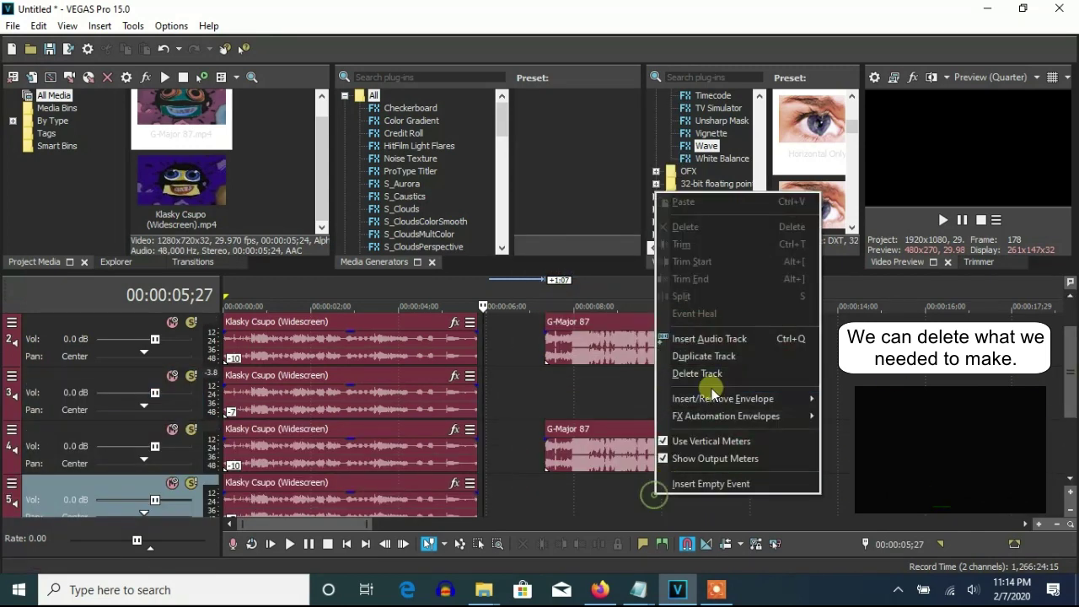
left_click(702, 385)
right_click(586, 407)
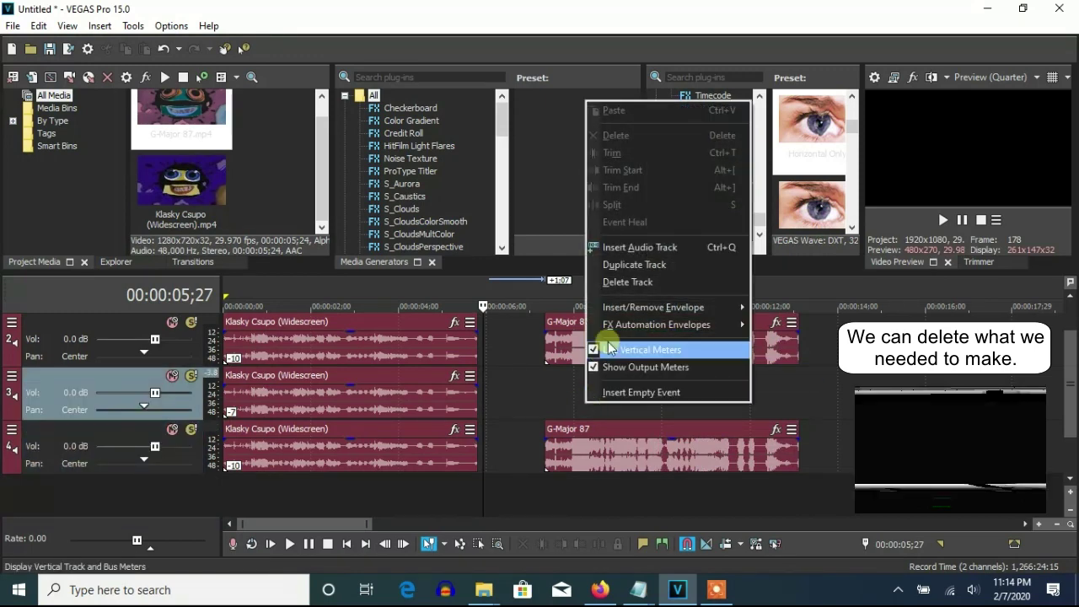
left_click(611, 286)
Delete the Klasky Csupo events from the video track and both audio tracks.
left_click(290, 373)
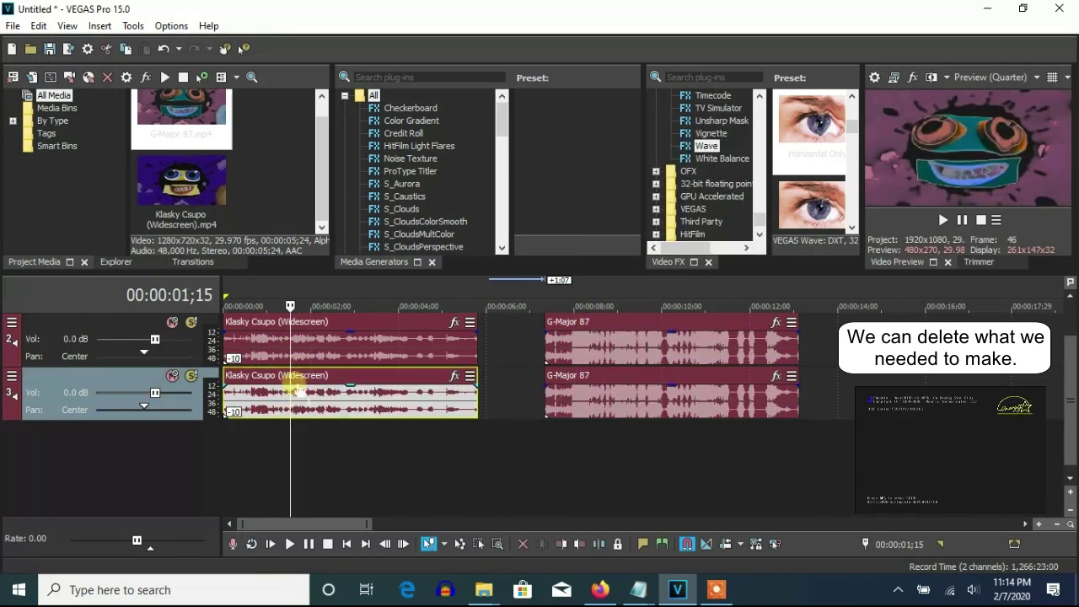
key("Delete")
scroll(1072, 384, "up", 1)
left_click(344, 342)
key("Delete")
Move the G-Major 87 video event and both audio events to the start of the timeline.
left_click_drag(580, 347, 284, 348)
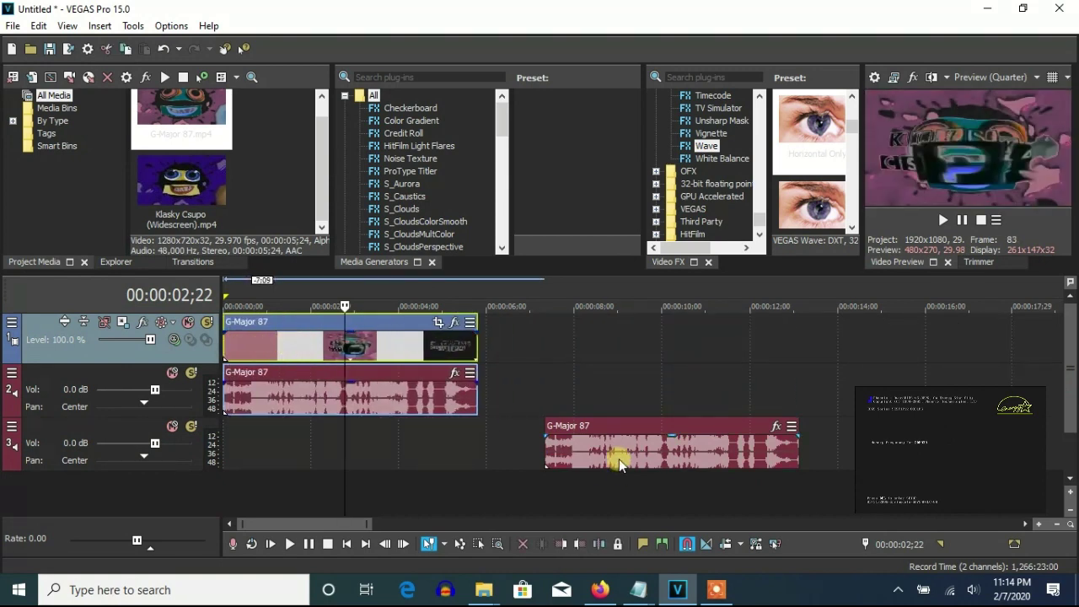
left_click_drag(620, 465, 389, 448)
left_click_drag(311, 447, 279, 445)
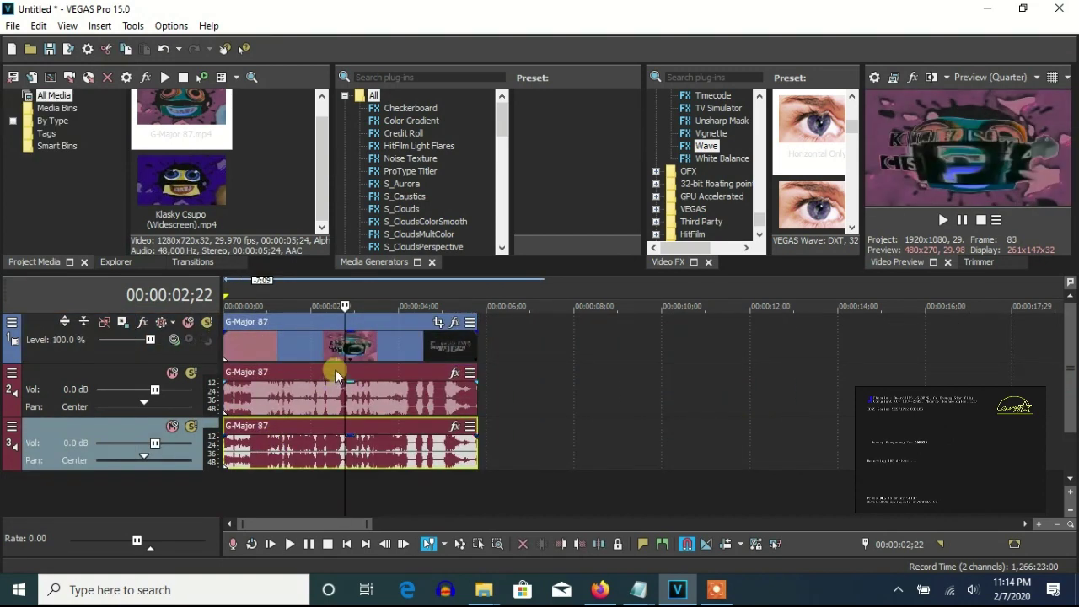
Add a Gradient Map effect to the G-Major 87 video event and apply the G-Major 39/G-Major 54 preset.
left_click(295, 341)
right_click(328, 342)
left_click(414, 110)
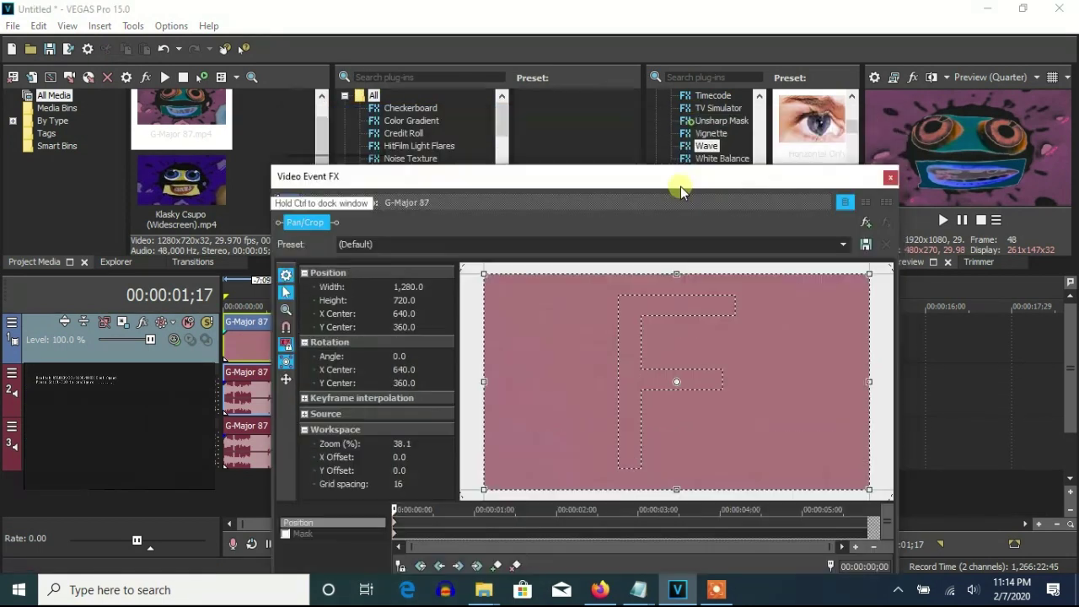
left_click_drag(682, 190, 676, 226)
scroll(711, 145, "up", 15)
scroll(711, 145, "up", 12)
left_click_drag(732, 158, 834, 280)
left_click(837, 280)
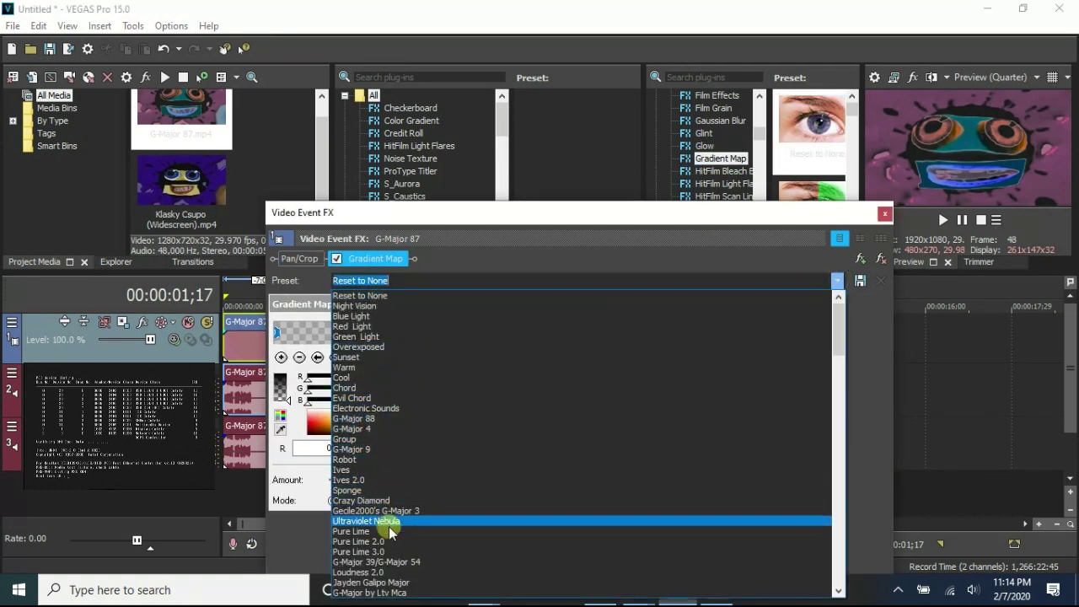
left_click(397, 562)
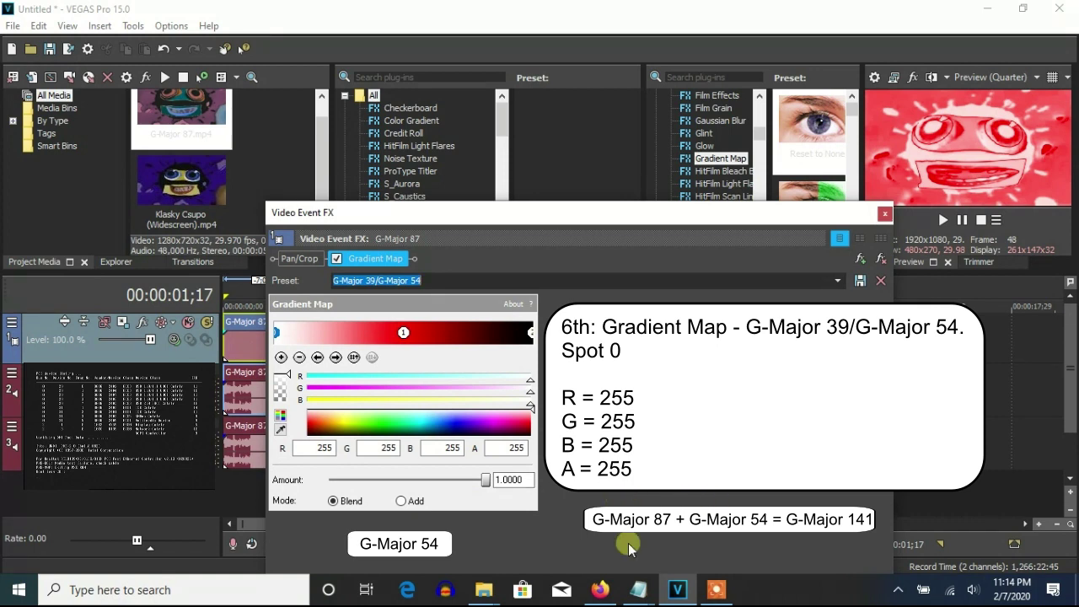
Check the colour values of the gradient's middle and end spots and close the event effects.
left_click(403, 333)
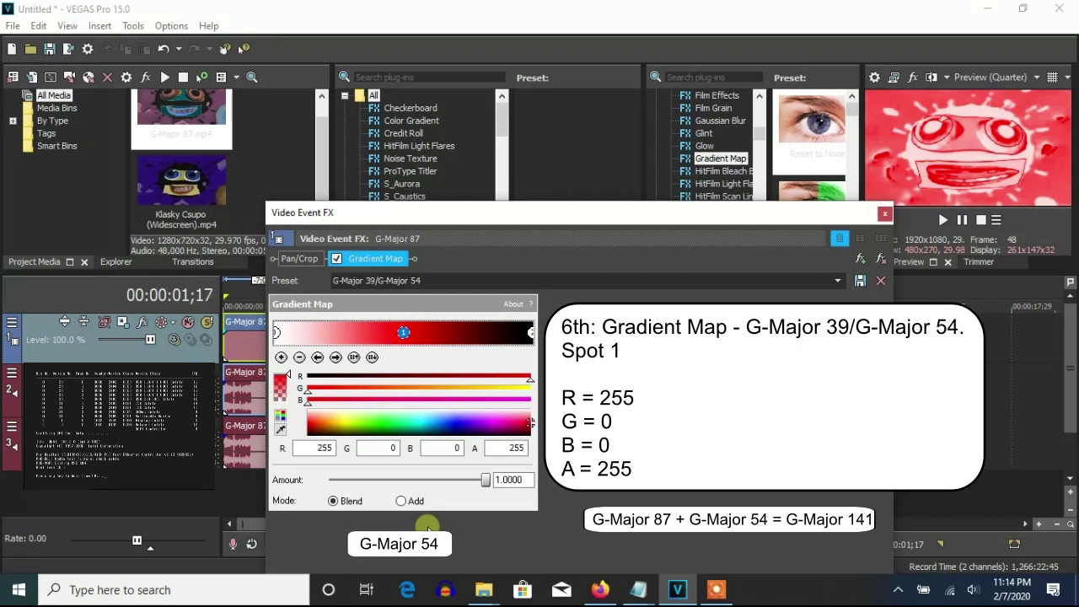
left_click(531, 333)
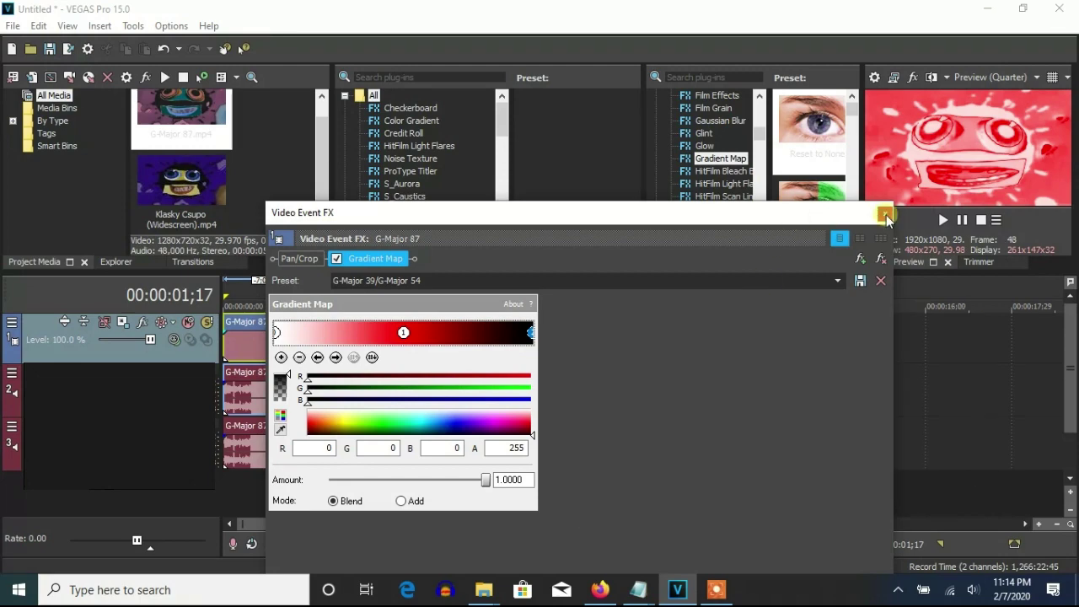
left_click(885, 215)
Set the track 2 audio event's time stretch method to élastique with Pro attributes and a pitch change of 5.
right_click(386, 397)
left_click(424, 568)
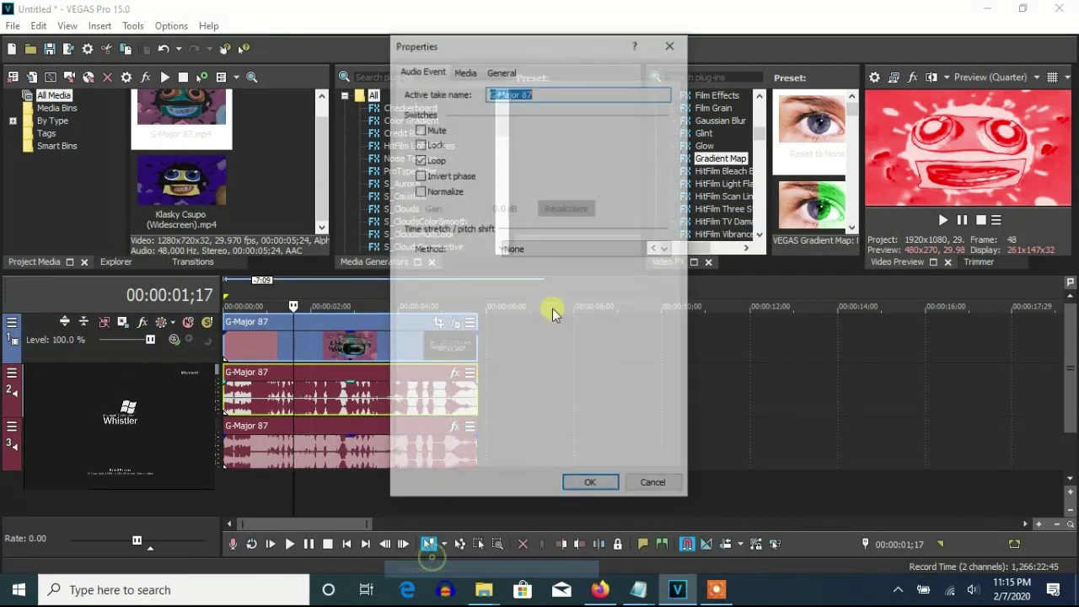
left_click(532, 247)
left_click(523, 272)
left_click(523, 271)
left_click(523, 295)
left_click(628, 331)
double_click(630, 331)
type("5")
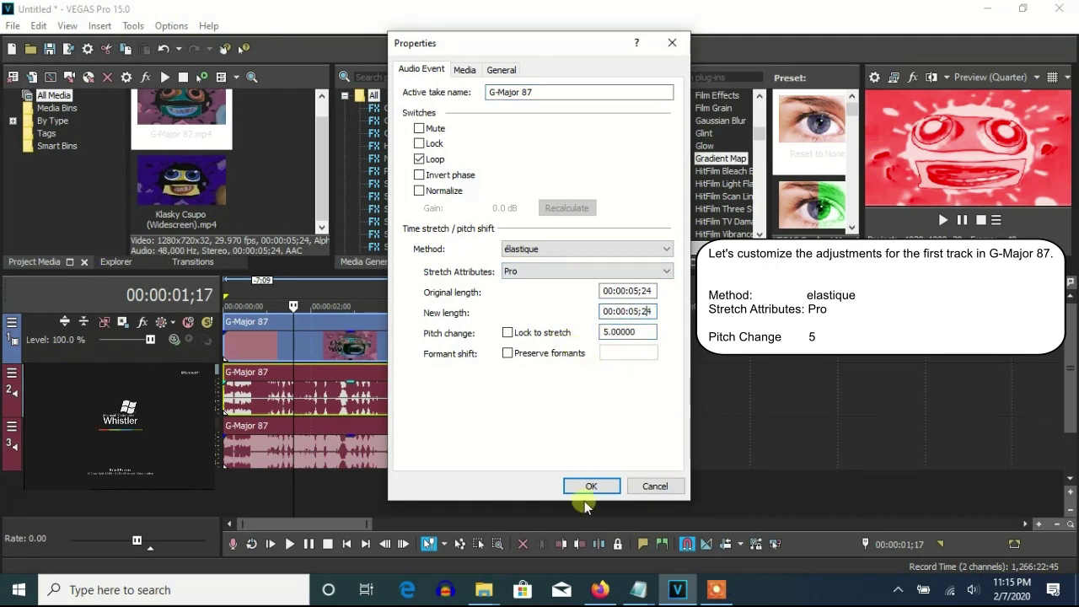
left_click(591, 486)
Set the track 3 audio event's time stretch method to élastique with Pro attributes and a pitch change of 10.
right_click(384, 447)
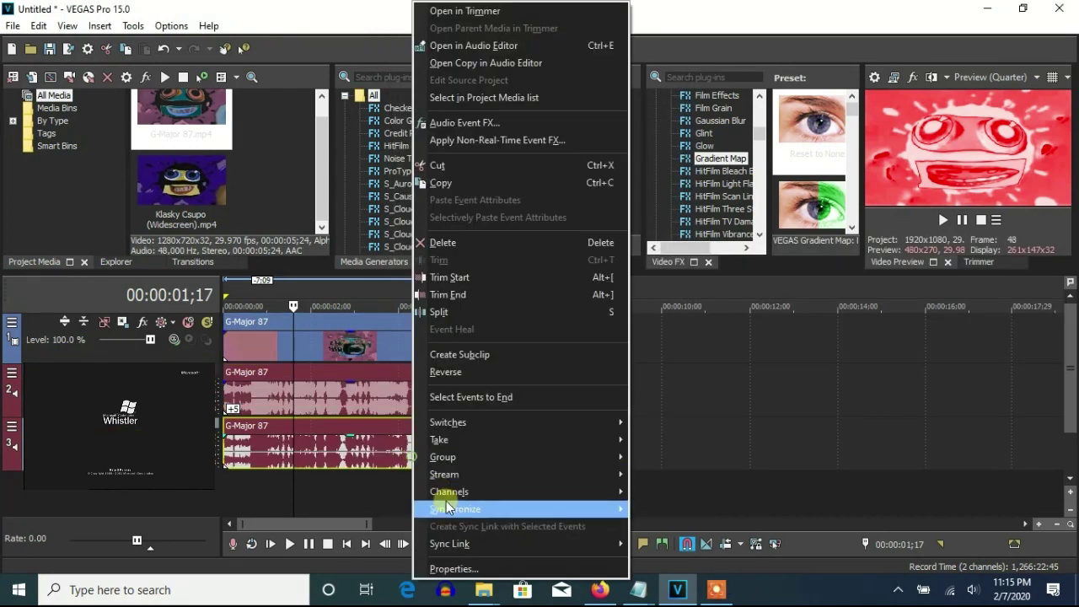
left_click(426, 569)
left_click(540, 248)
left_click(522, 272)
left_click(523, 271)
left_click(523, 295)
double_click(628, 331)
type("10")
left_click(646, 311)
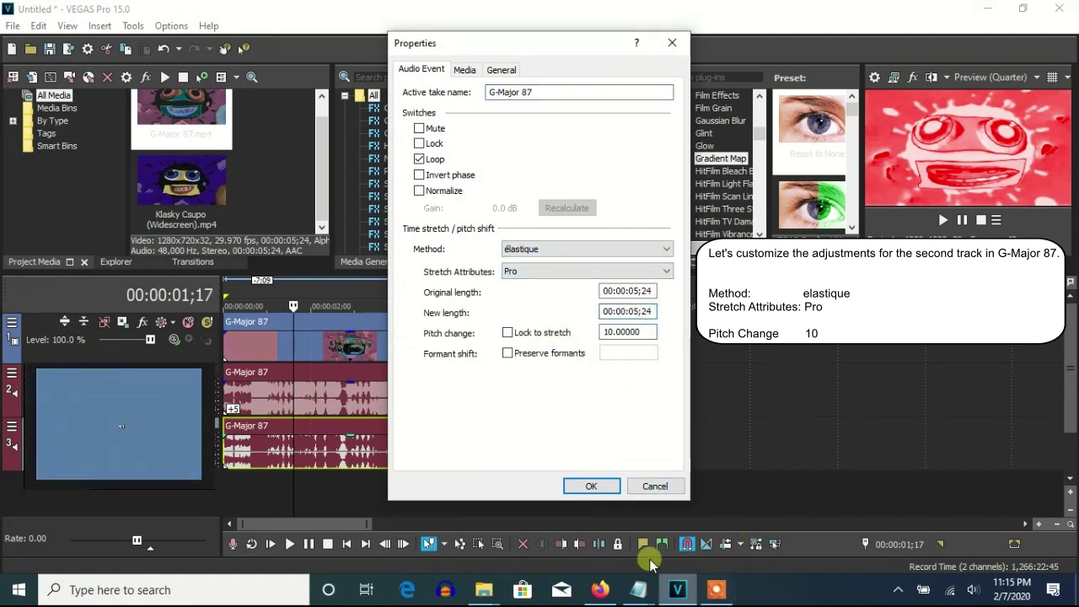
left_click(590, 486)
Duplicate the track 3 audio track and set the copied event's pitch change to 14.19.
right_click(621, 444)
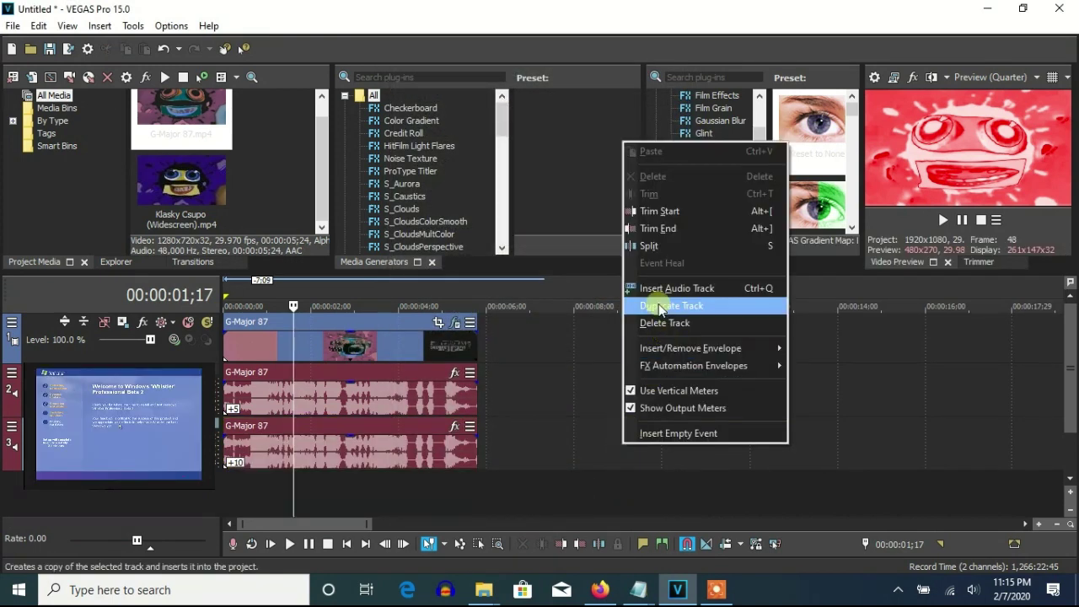
left_click(657, 304)
right_click(364, 517)
left_click(405, 546)
double_click(624, 332)
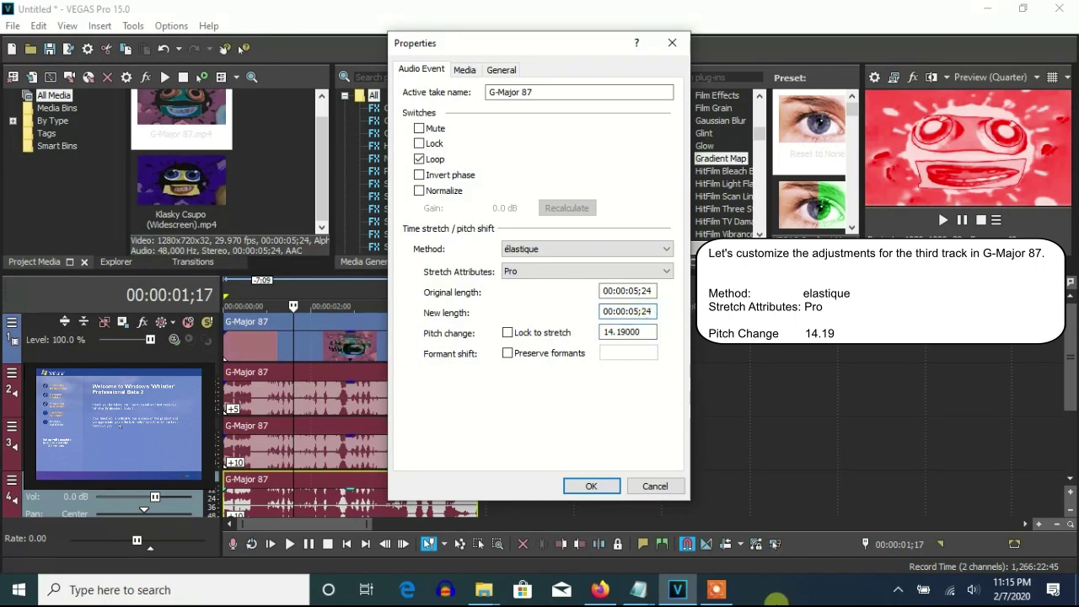
left_click(591, 486)
Play the finished G-Major 141 sample from the start of the timeline.
key("Home")
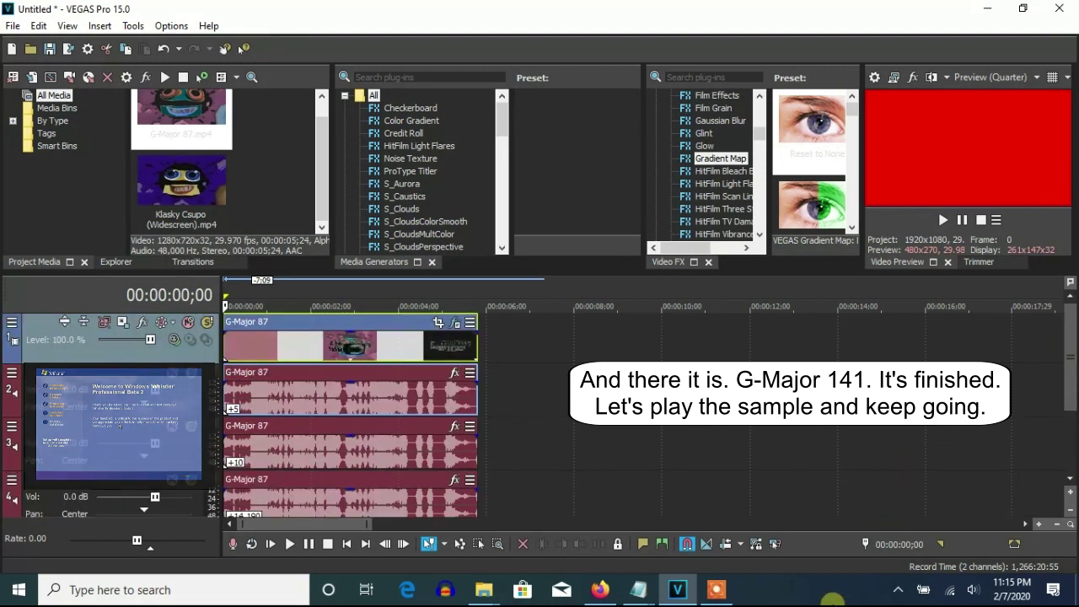
left_click(943, 221)
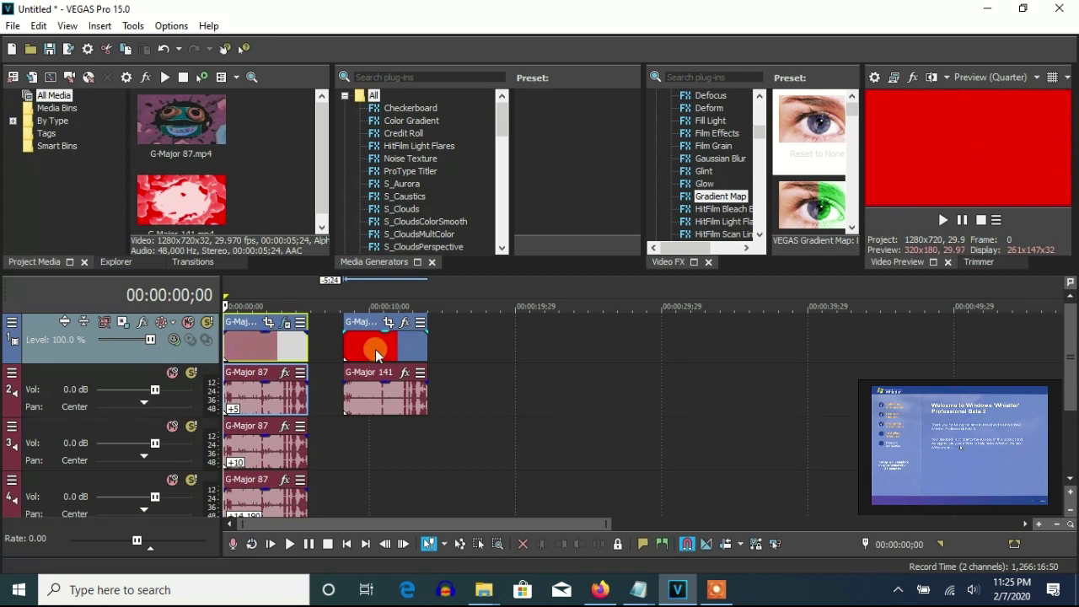
Delete the G-Major 87 video and audio events and move the G-Major 141 clip to the start of the timeline.
right_click(264, 504)
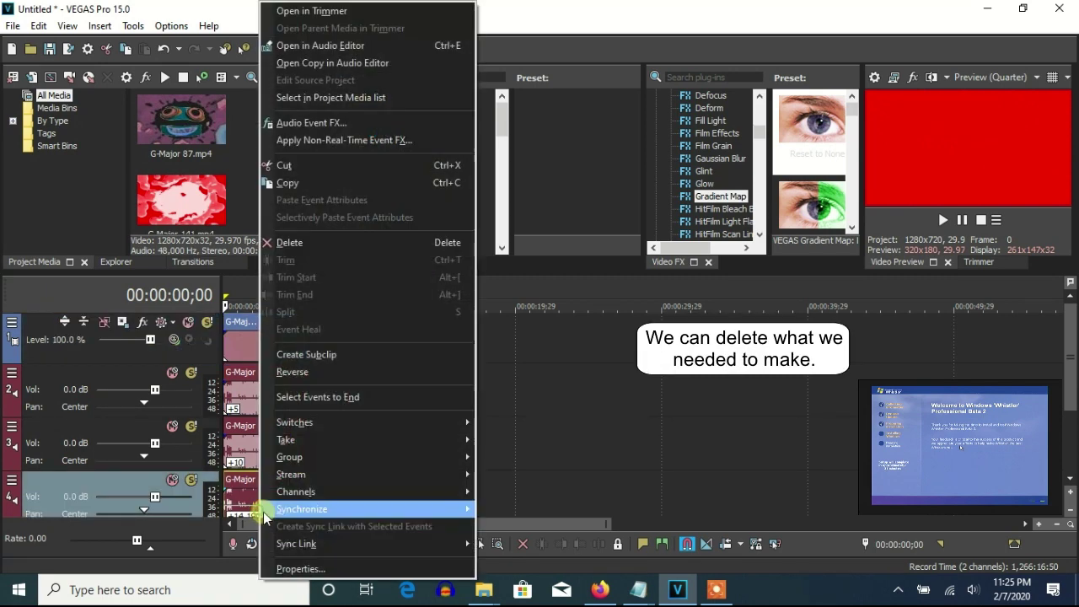
left_click(291, 243)
right_click(258, 447)
left_click(291, 243)
left_click(236, 358)
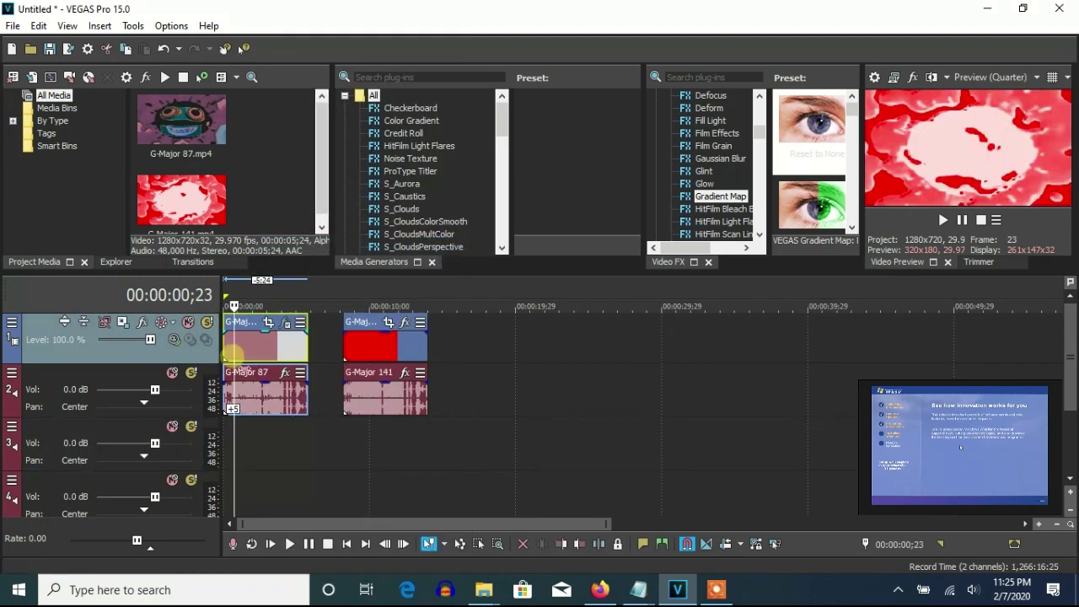
key("Delete")
left_click_drag(377, 346, 254, 344)
Apply the HSL Adjust effect with the Max Saturation preset to the G-Major 141 video event and close the event effects.
right_click(255, 344)
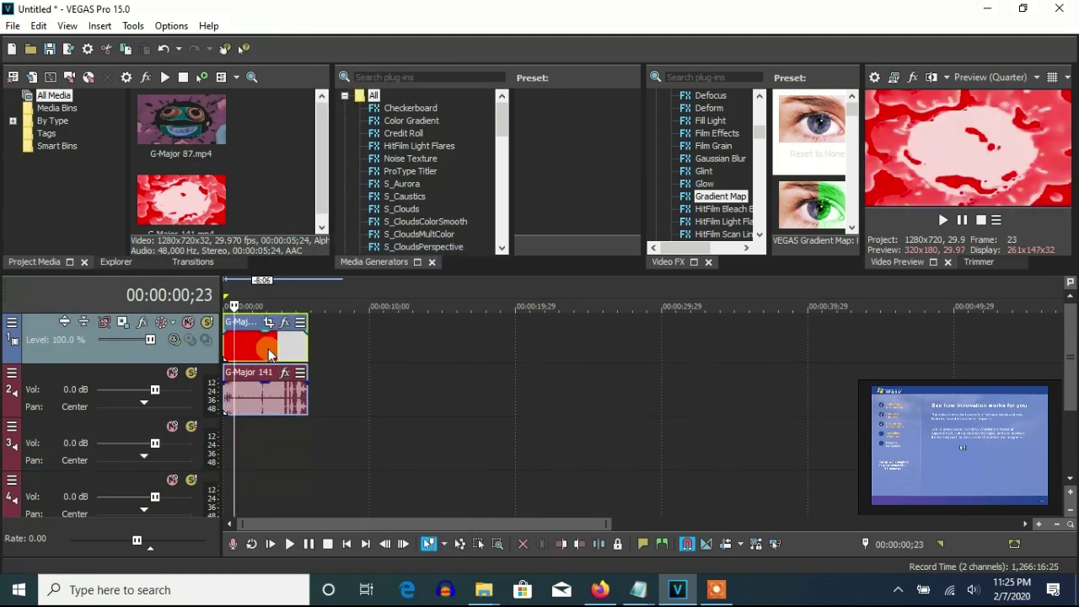
left_click(337, 114)
scroll(700, 169, "down", 4)
left_click(710, 147)
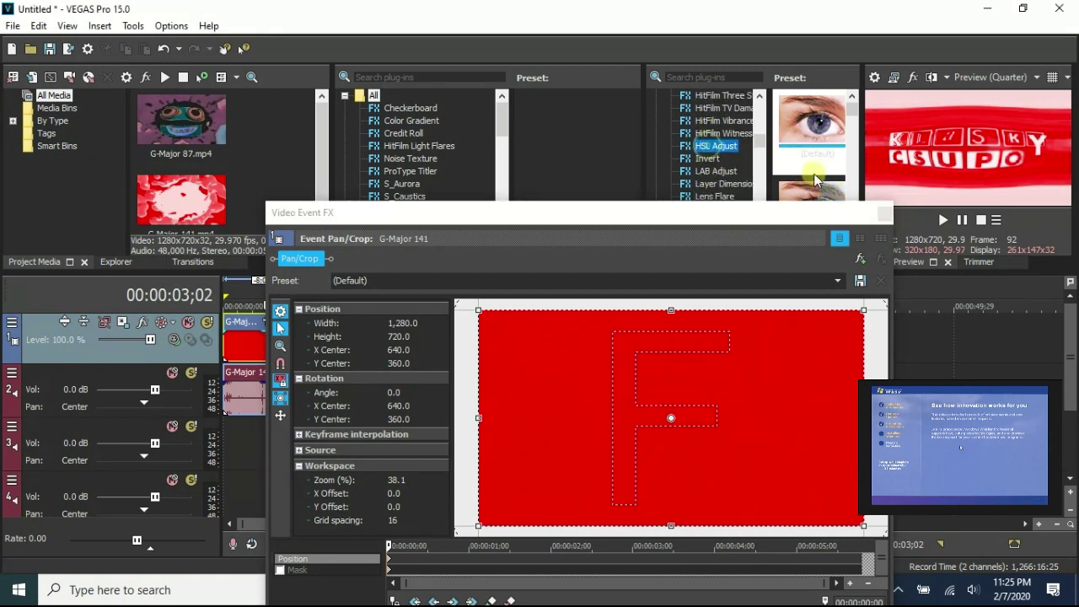
left_click_drag(821, 146, 646, 422)
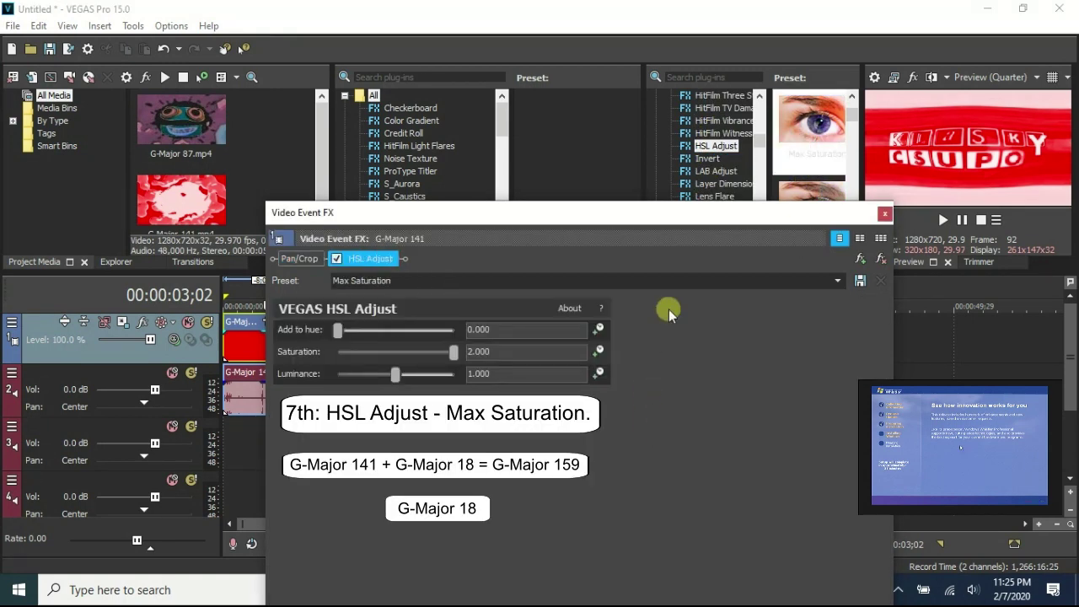
left_click(886, 214)
Set the G-Major 141 audio event's time stretch method to élastique with Pro attributes and a pitch change of -8.
right_click(308, 410)
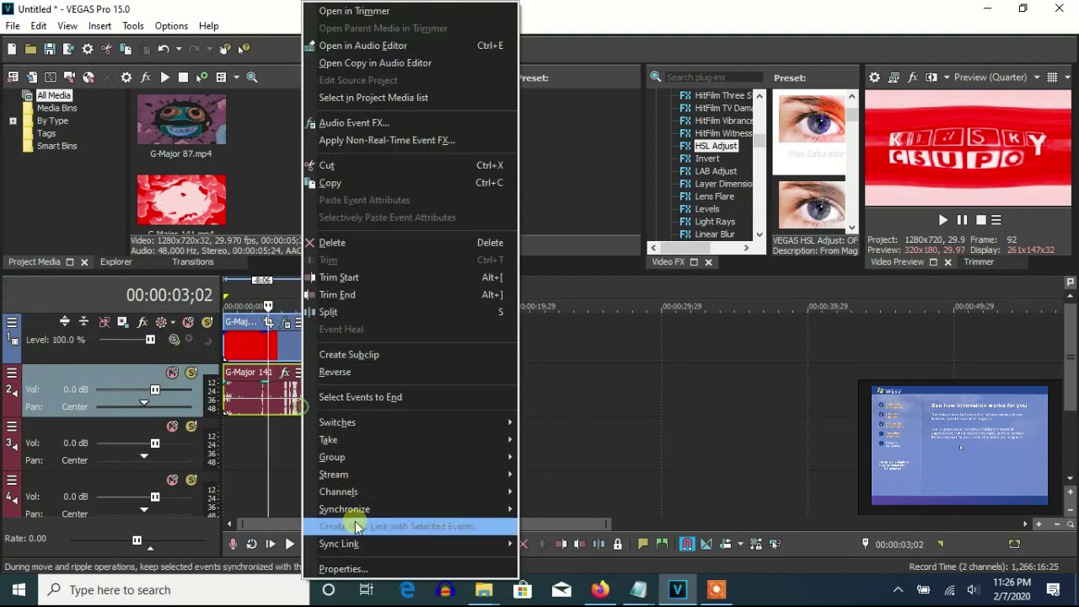
left_click(362, 569)
left_click(555, 249)
left_click(556, 270)
double_click(629, 332)
type("-8")
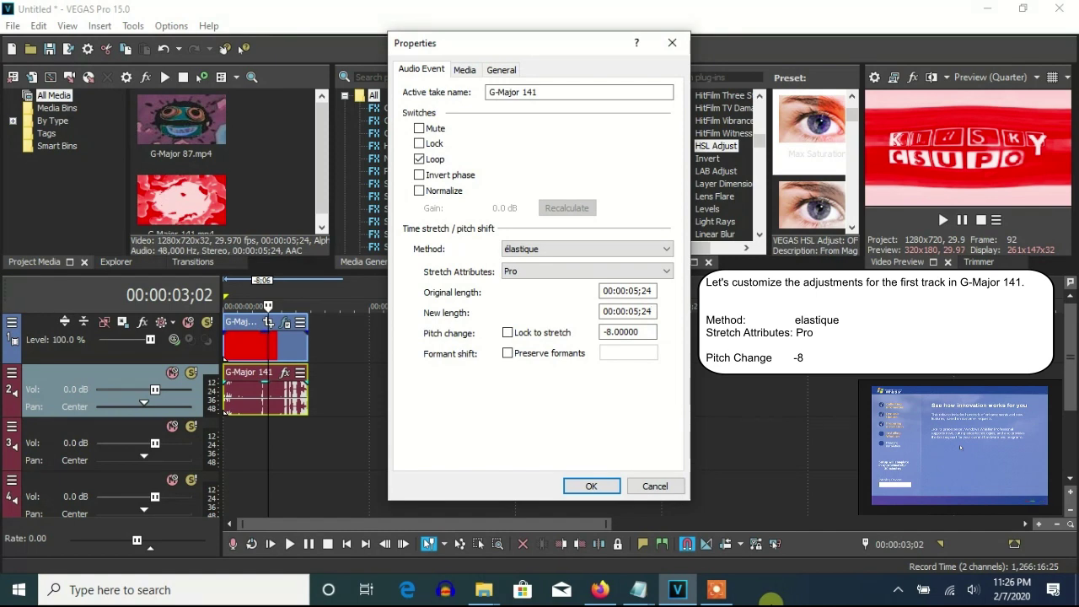
left_click(596, 491)
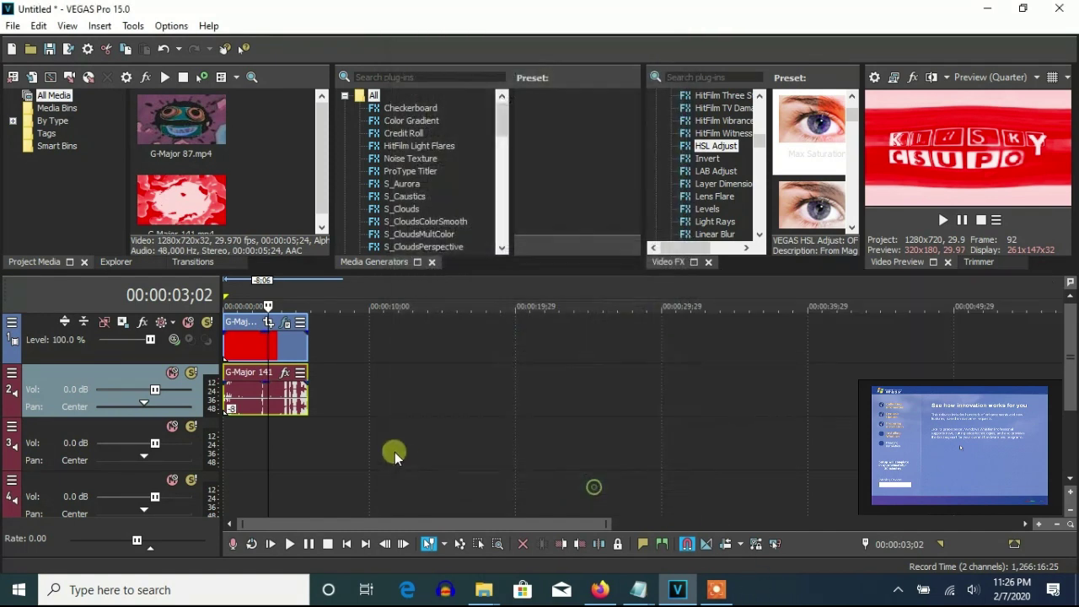
Duplicate the G-Major 141 audio track and open the properties of the copied event.
right_click(341, 386)
left_click(373, 247)
right_click(287, 447)
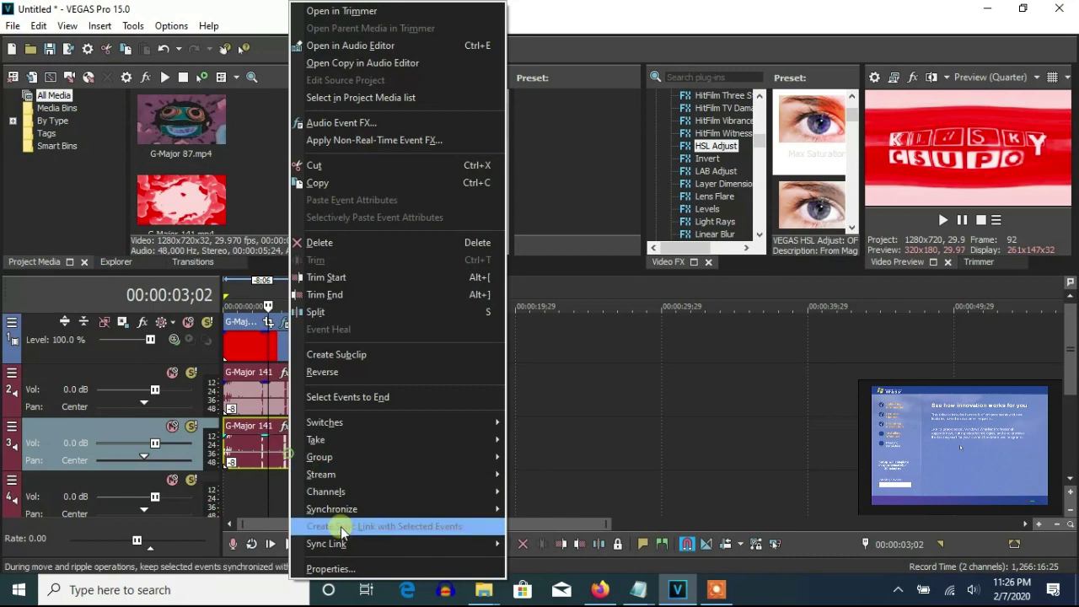
left_click(363, 568)
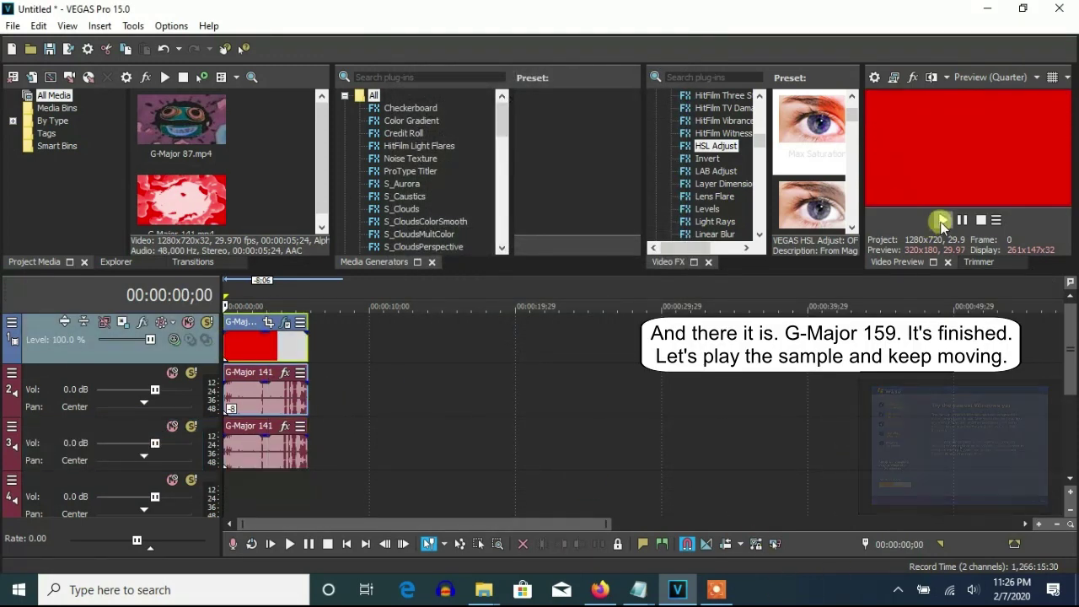
Play the finished G-Major 159 sample and pause it.
left_click(944, 220)
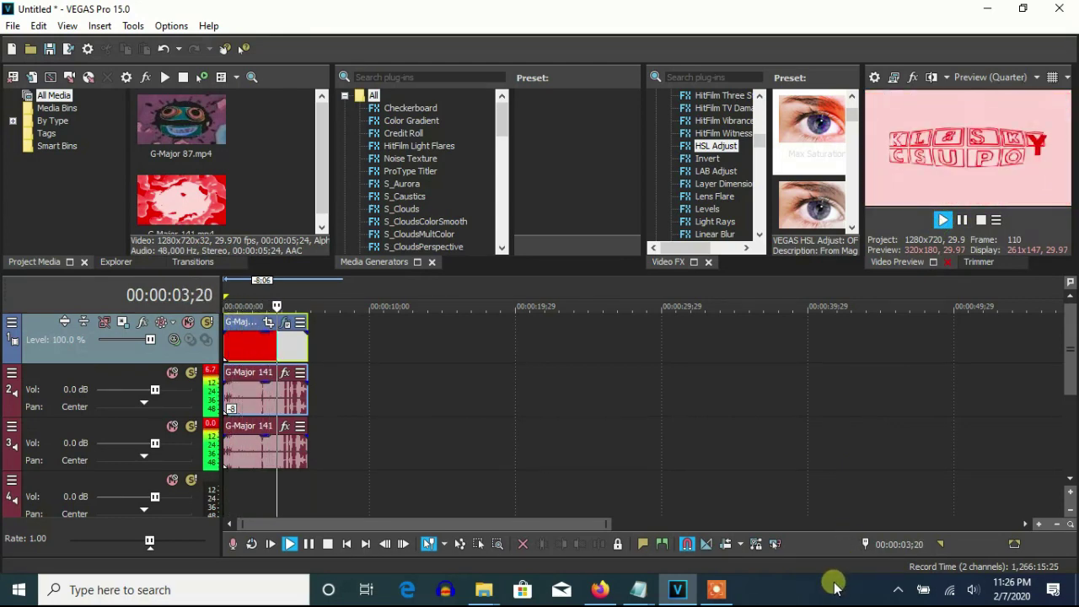
left_click(962, 221)
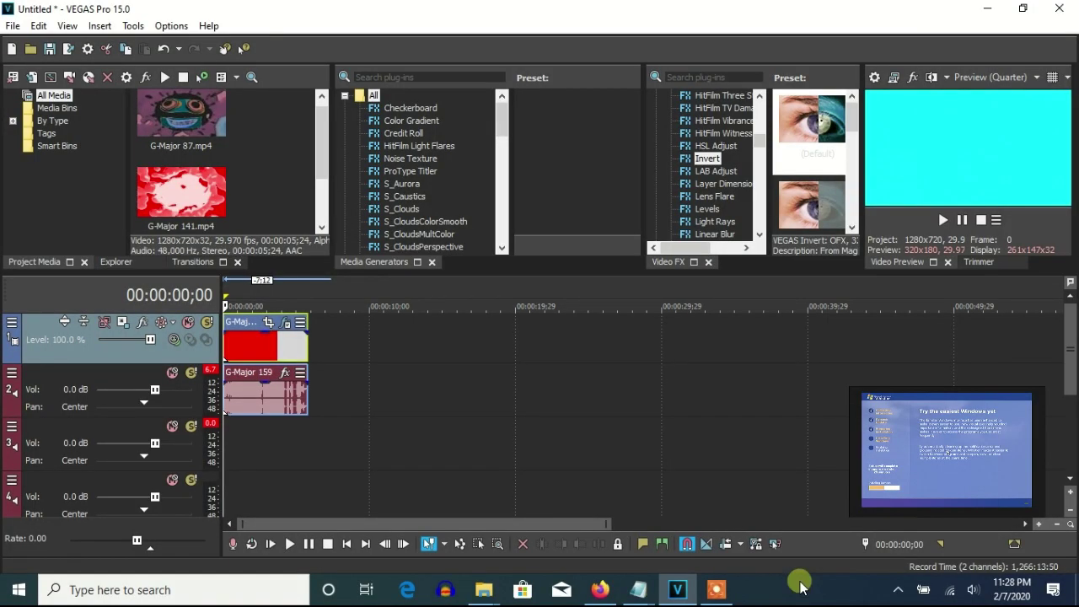
Check the Invert effect settings on the G-Major 159 video event and close the event effects.
left_click(285, 323)
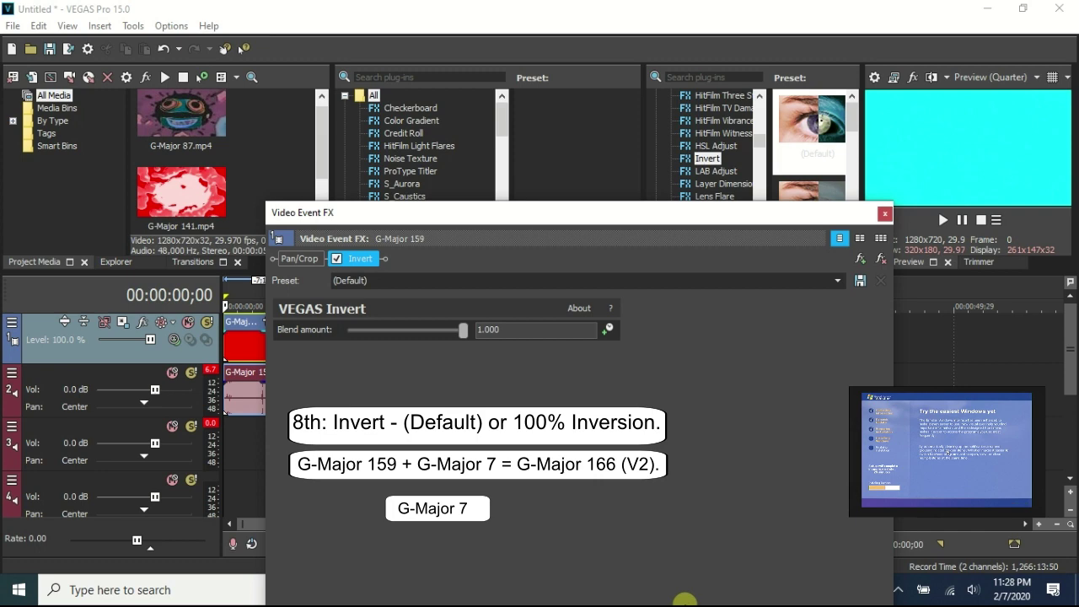
left_click(883, 214)
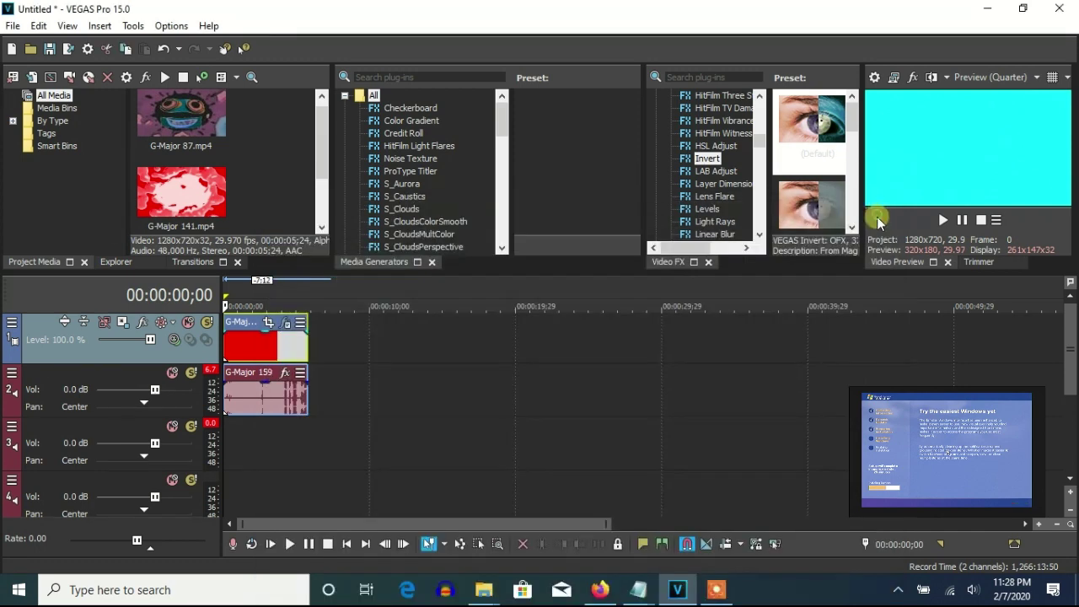
Set the G-Major 159 audio event's time stretch method to Classic with the A17. Drums, unpitched (minimum echo) attributes.
right_click(291, 407)
left_click(349, 563)
left_click(578, 253)
left_click(557, 277)
left_click(557, 276)
left_click(595, 445)
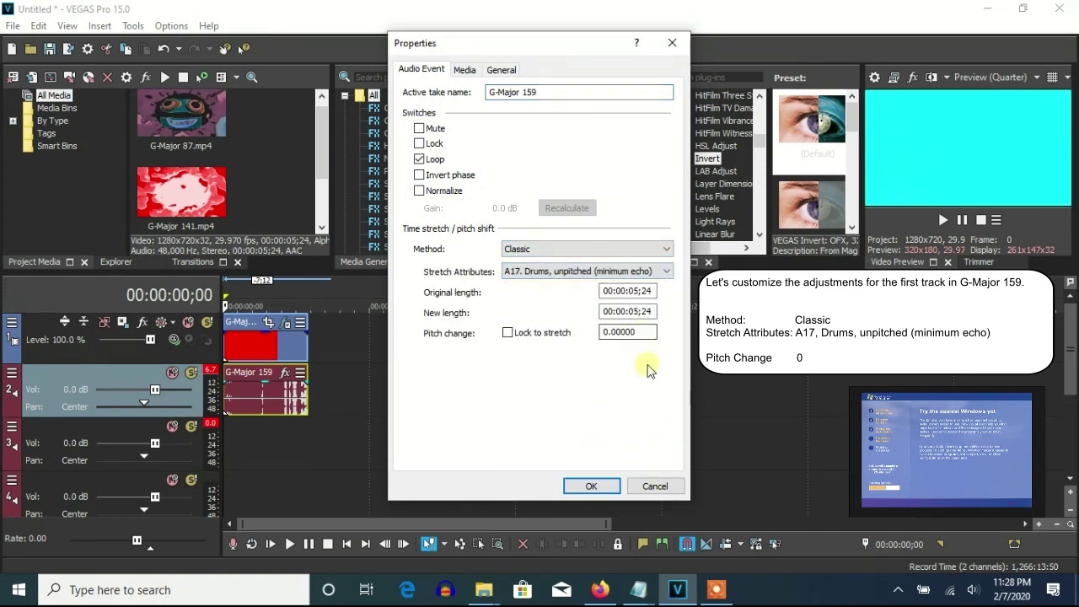
left_click(590, 488)
Duplicate the G-Major 159 audio track and set the copied event to Classic, A17. Drums, unpitched (minimum echo), with a pitch change of 3.
right_click(351, 417)
left_click(388, 269)
right_click(277, 447)
left_click(319, 569)
left_click(523, 249)
left_click(523, 259)
left_click(586, 271)
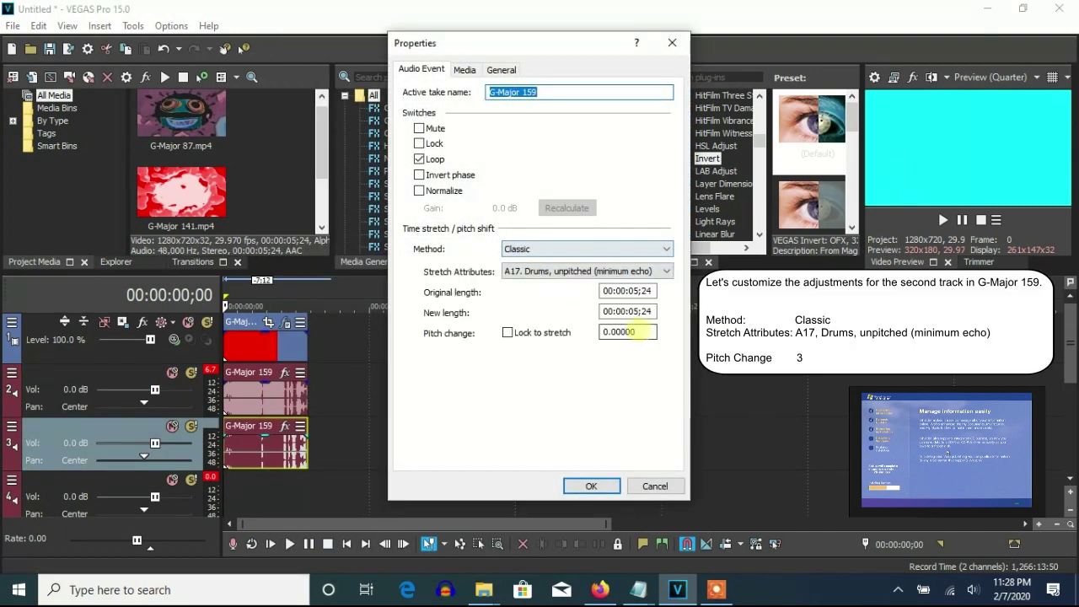
double_click(624, 331)
type("3")
left_click(651, 311)
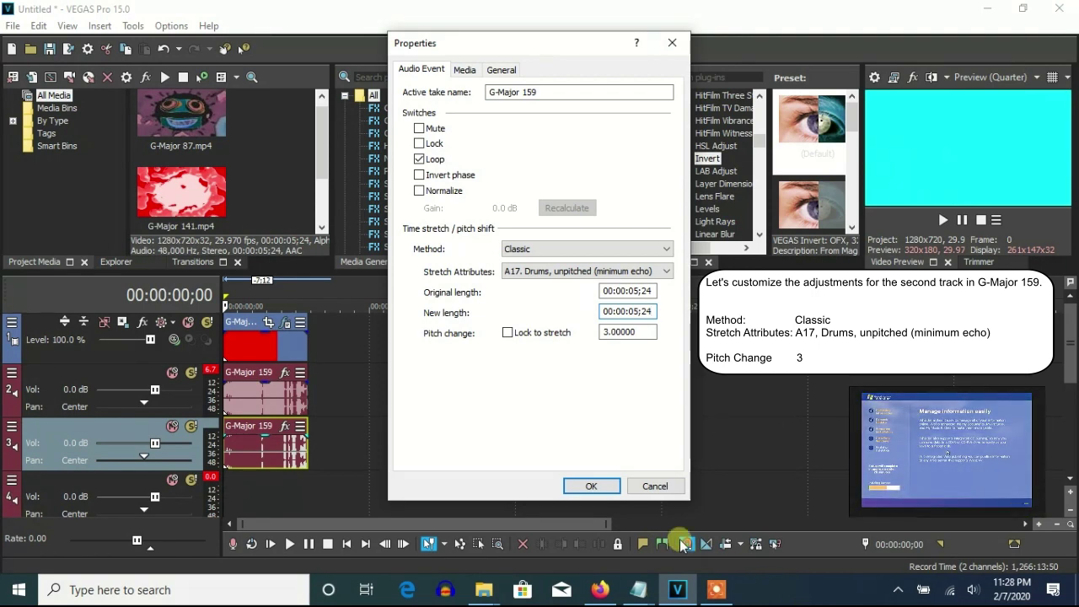
left_click(591, 487)
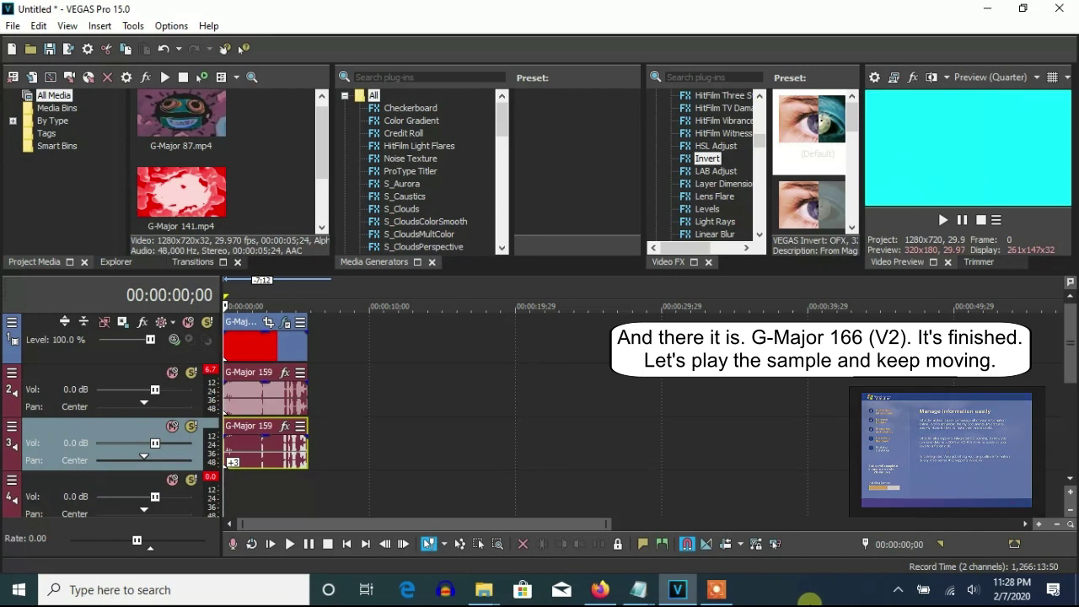
Play the finished G-Major 166 (V2) sample.
left_click(943, 219)
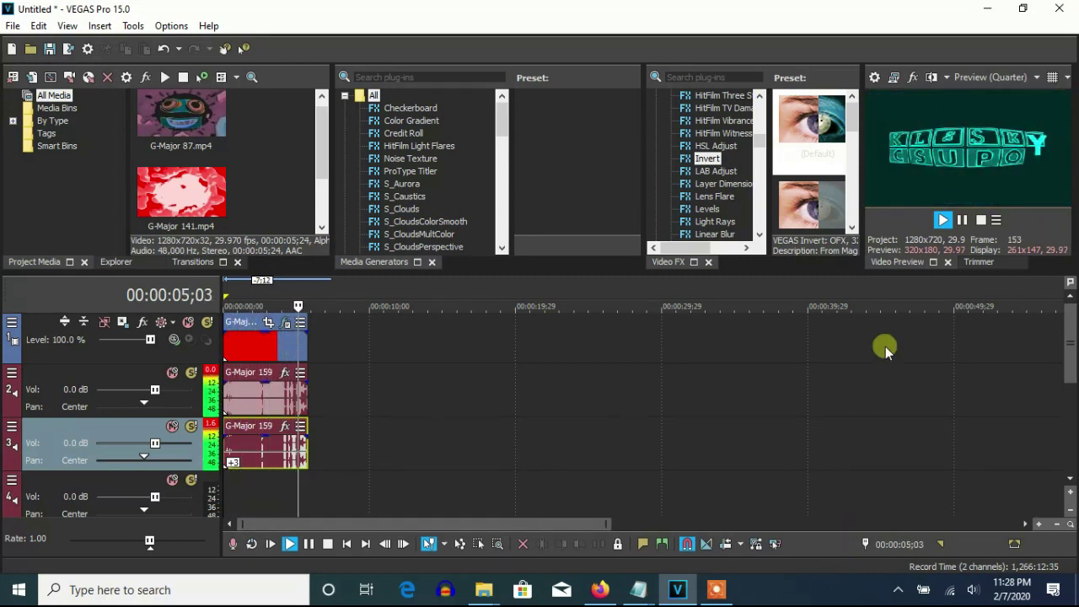
left_click(717, 590)
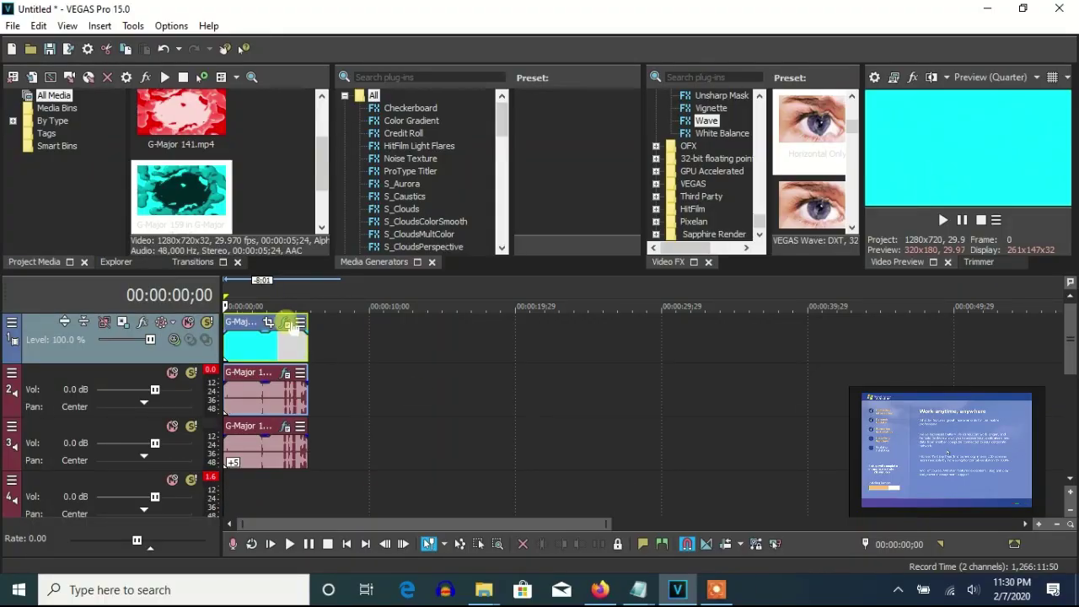
Check the Wave effect on the G-Major 159 in G-Major 7 video event and the ExpressFX Distortion effect on the track 2 audio event.
left_click(288, 324)
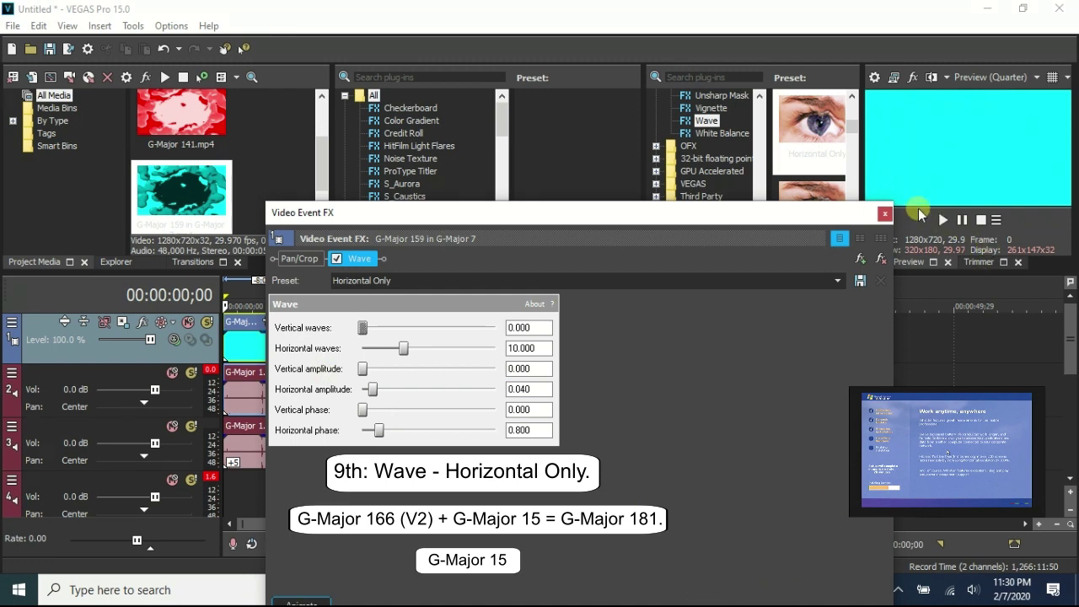
left_click(886, 216)
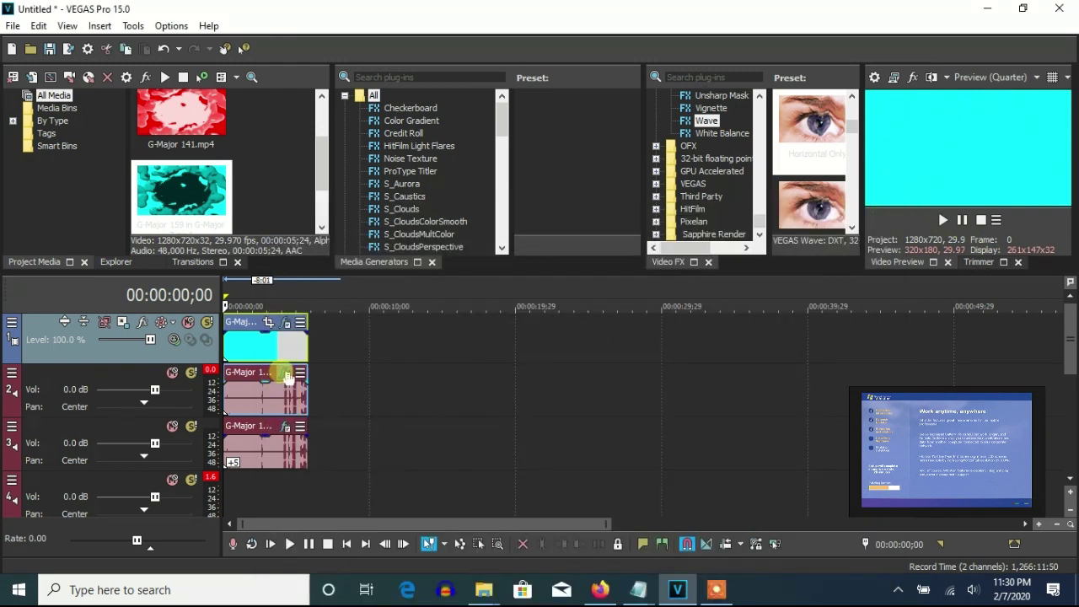
left_click(285, 373)
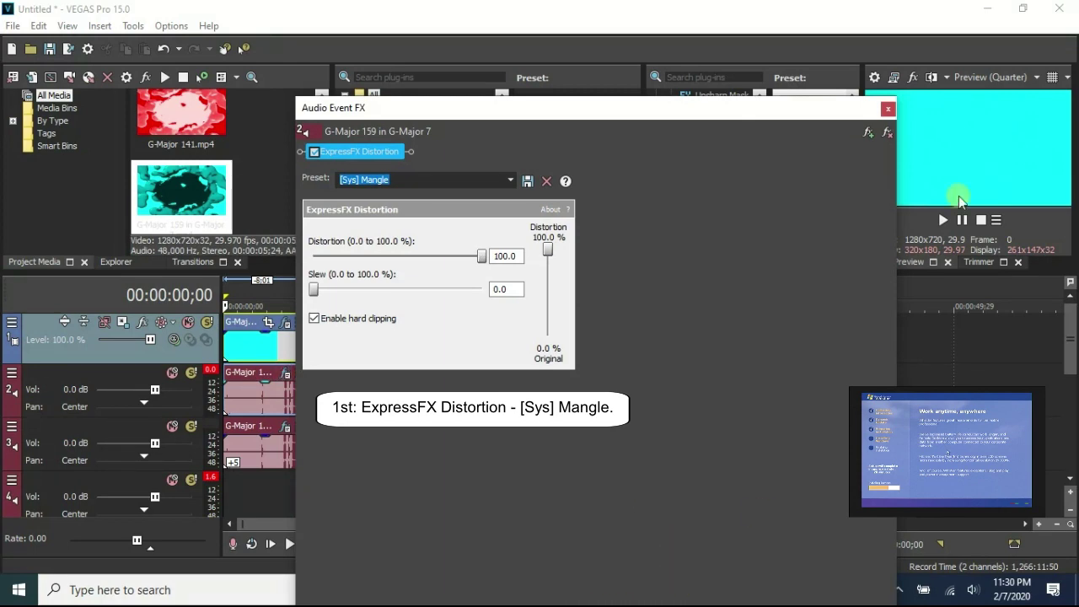
left_click(889, 110)
Check the time stretch method, stretch attributes and pitch change of the track 2 audio event.
right_click(283, 389)
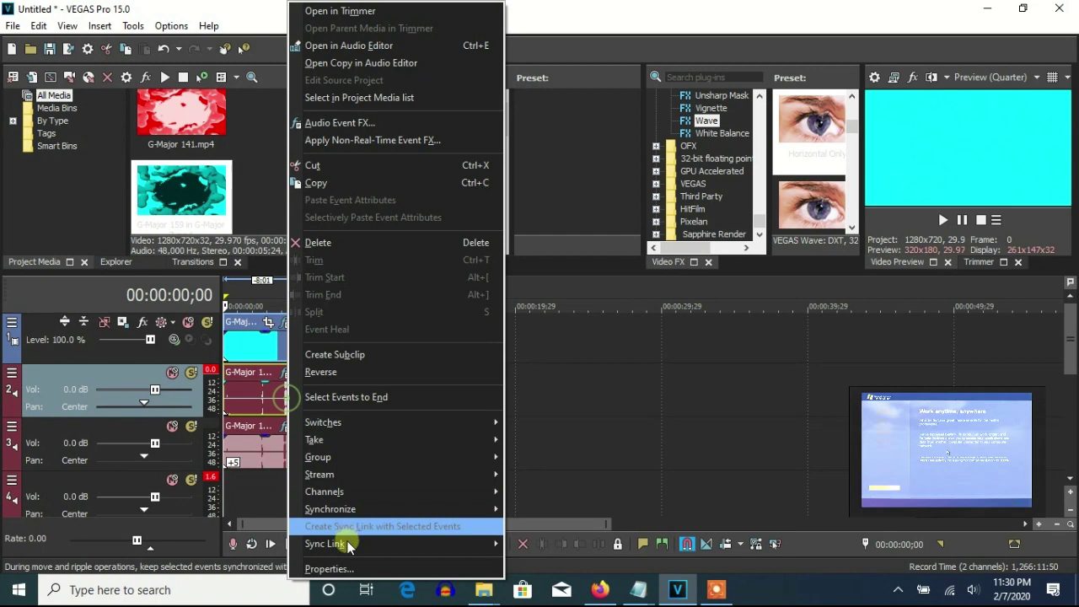
left_click(341, 565)
left_click(587, 249)
left_click(582, 277)
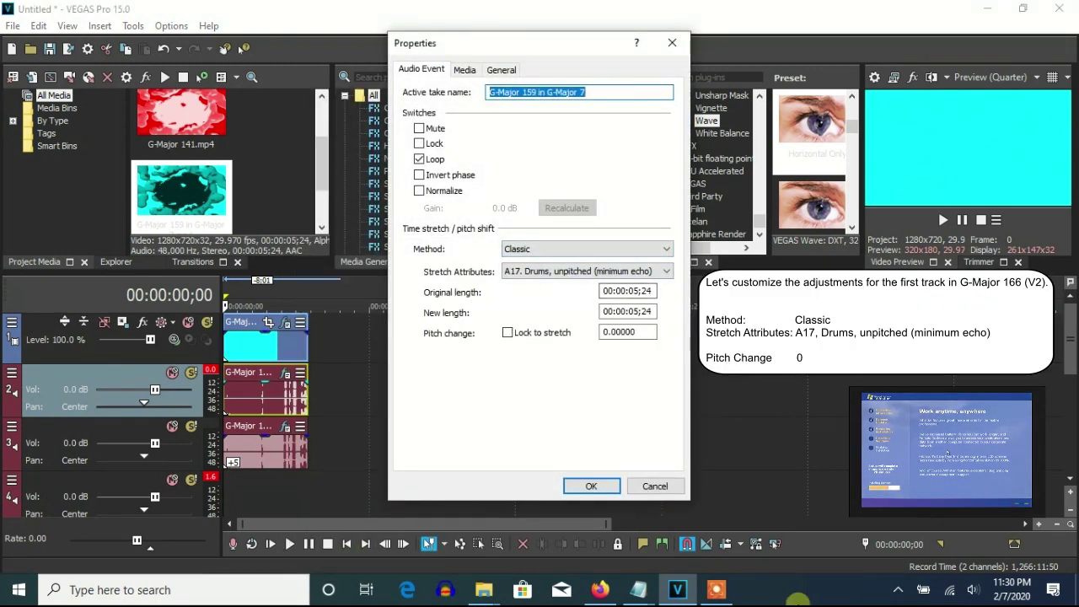
left_click(590, 487)
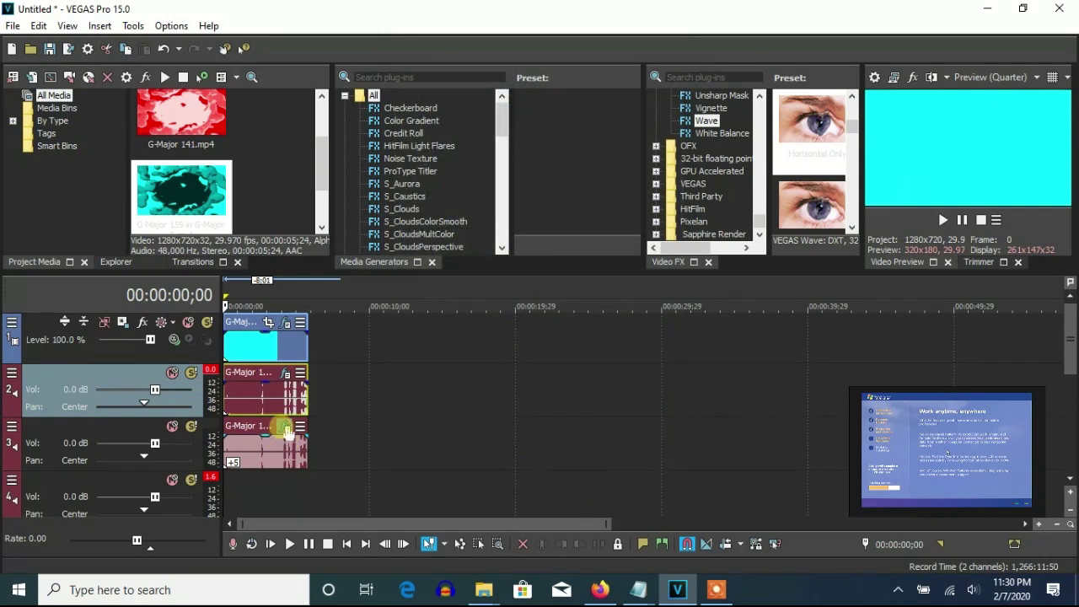
Check the ExpressFX Distortion effect and the time stretch and pitch change settings of the track 3 audio event.
left_click(285, 429)
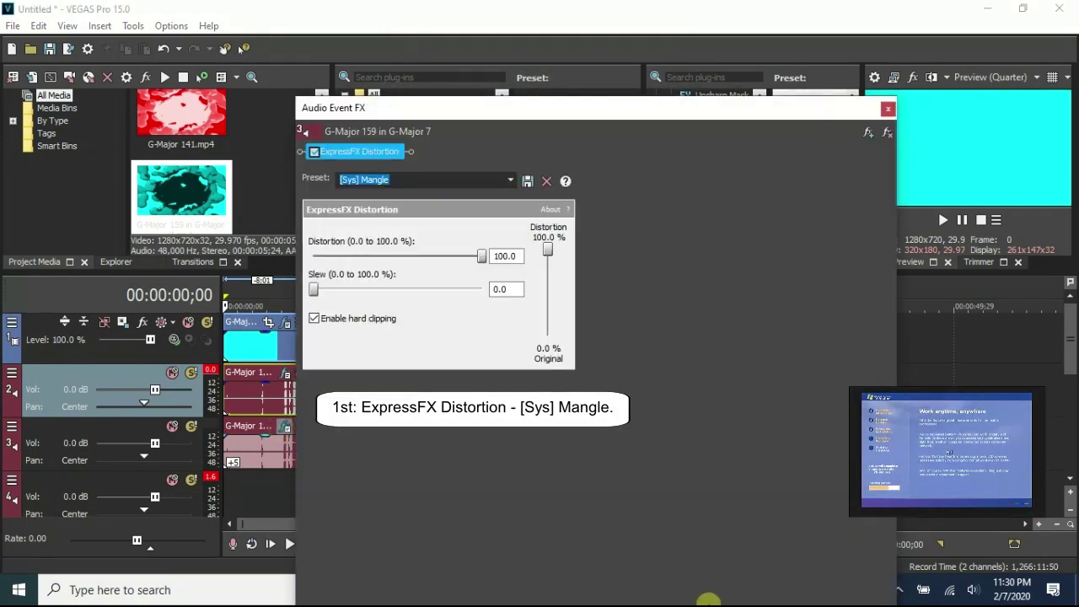
left_click(888, 109)
right_click(291, 451)
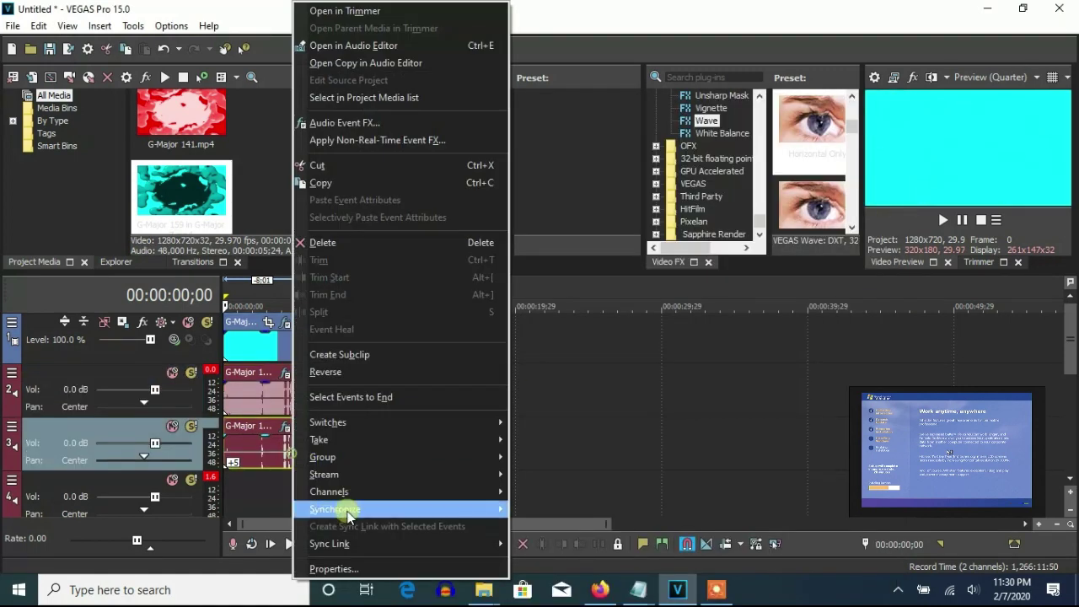
left_click(334, 569)
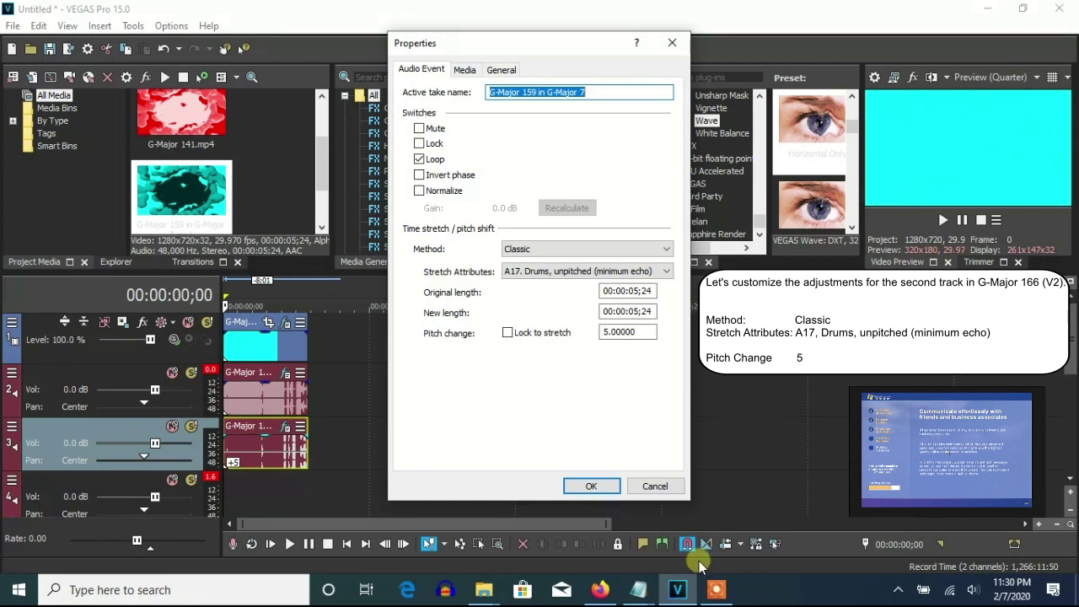
left_click(591, 486)
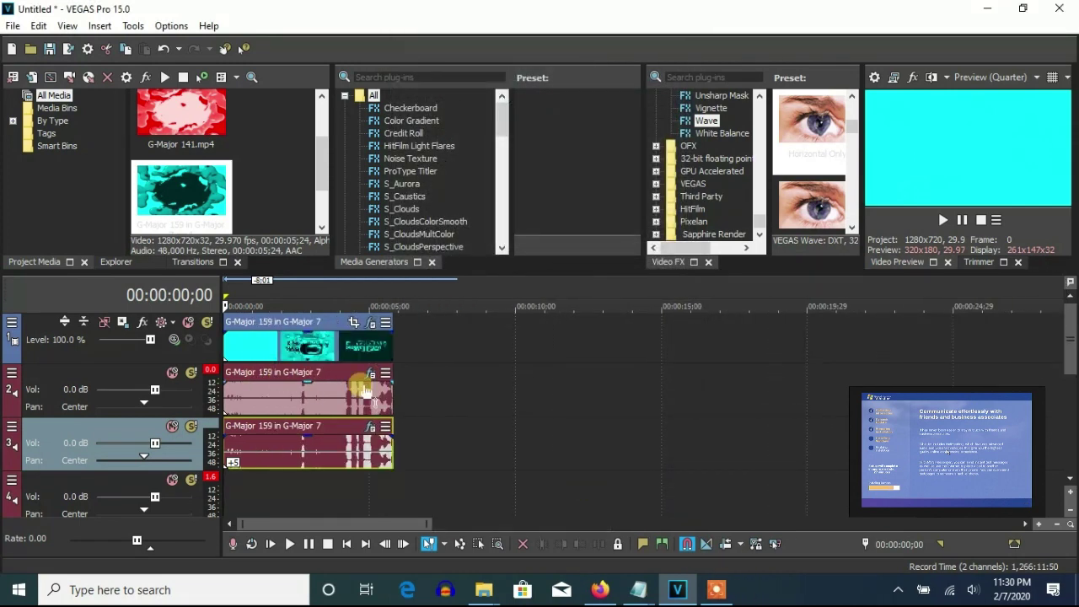
Play the finished G-Major 181 sample.
key("Down")
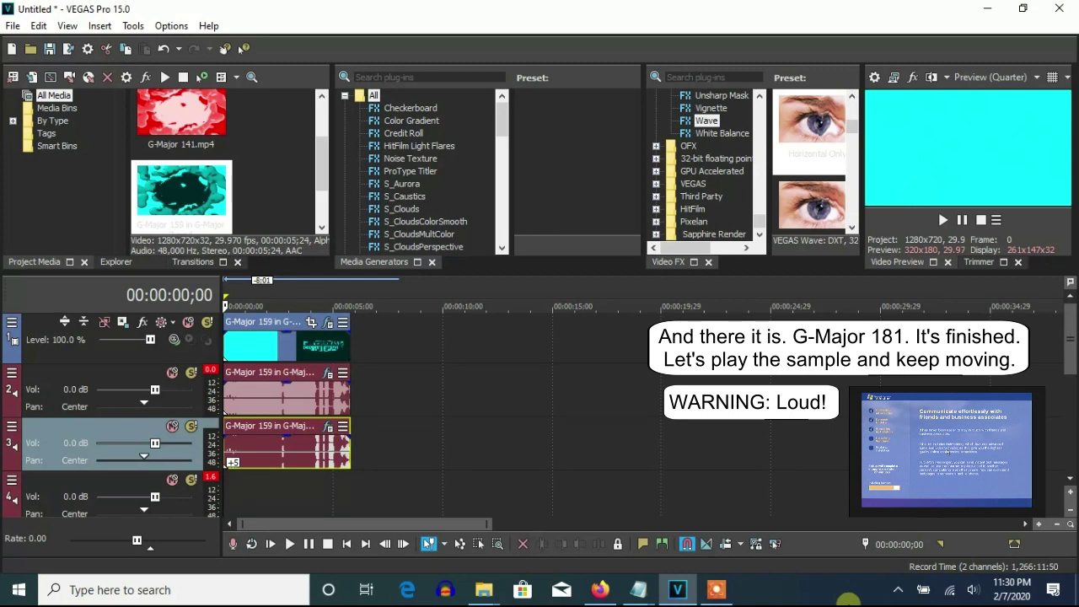
key("Up")
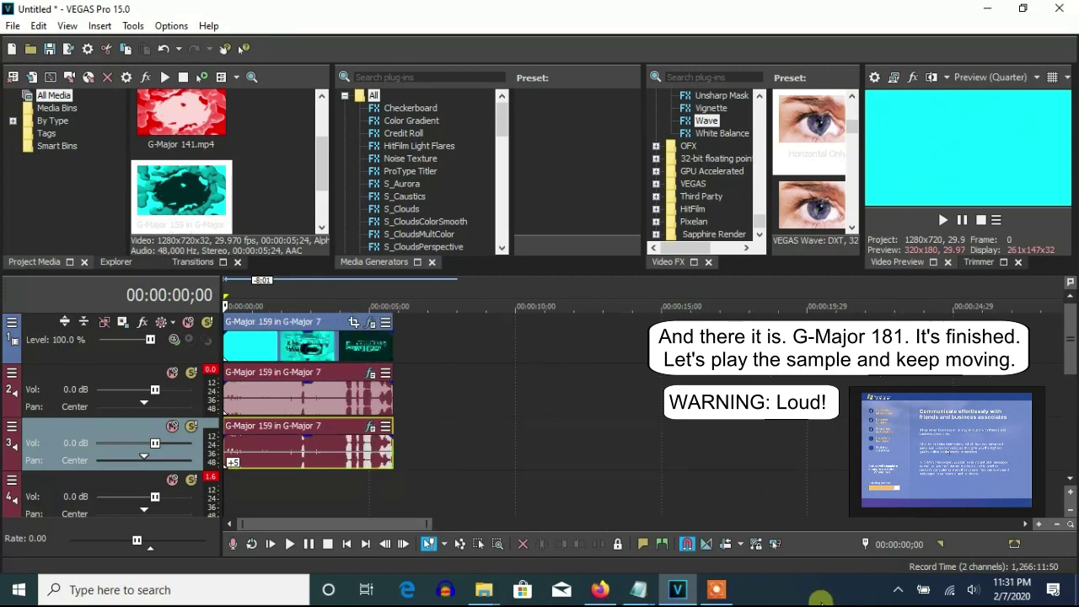
left_click(943, 219)
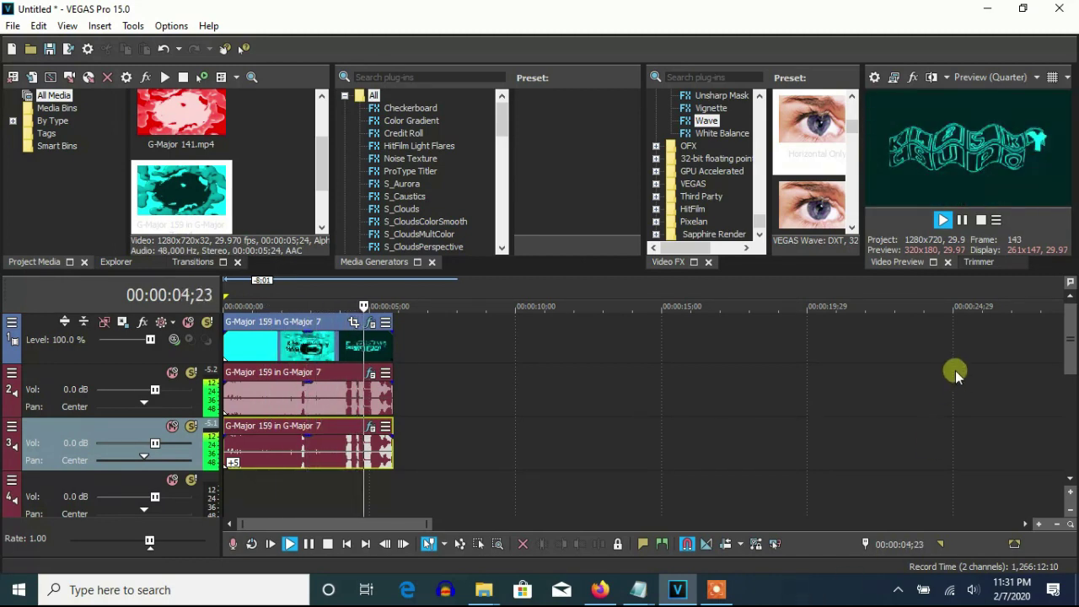
left_click(716, 590)
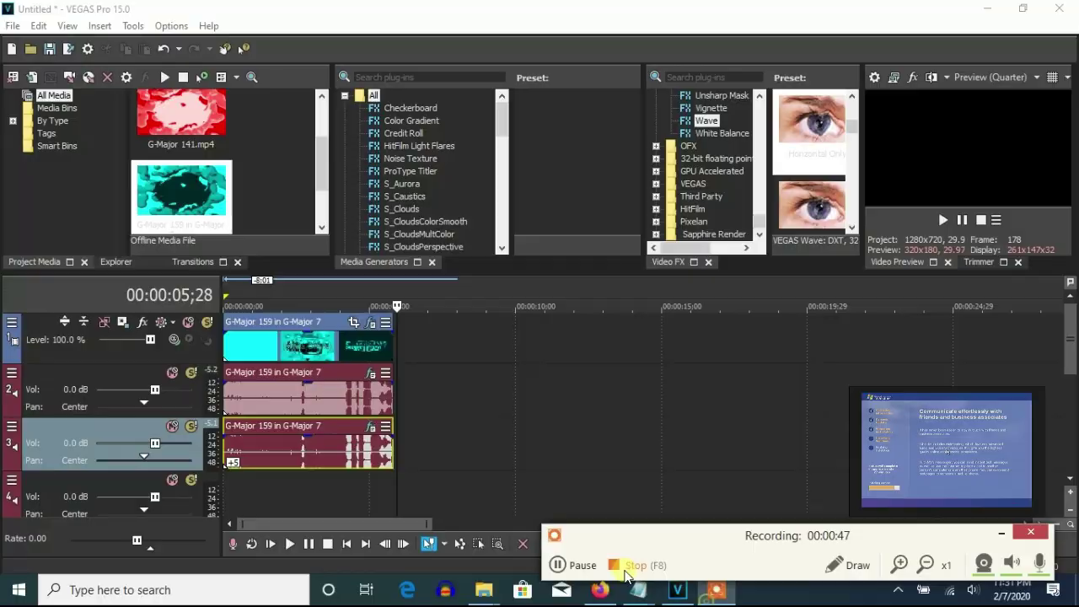
left_click(624, 565)
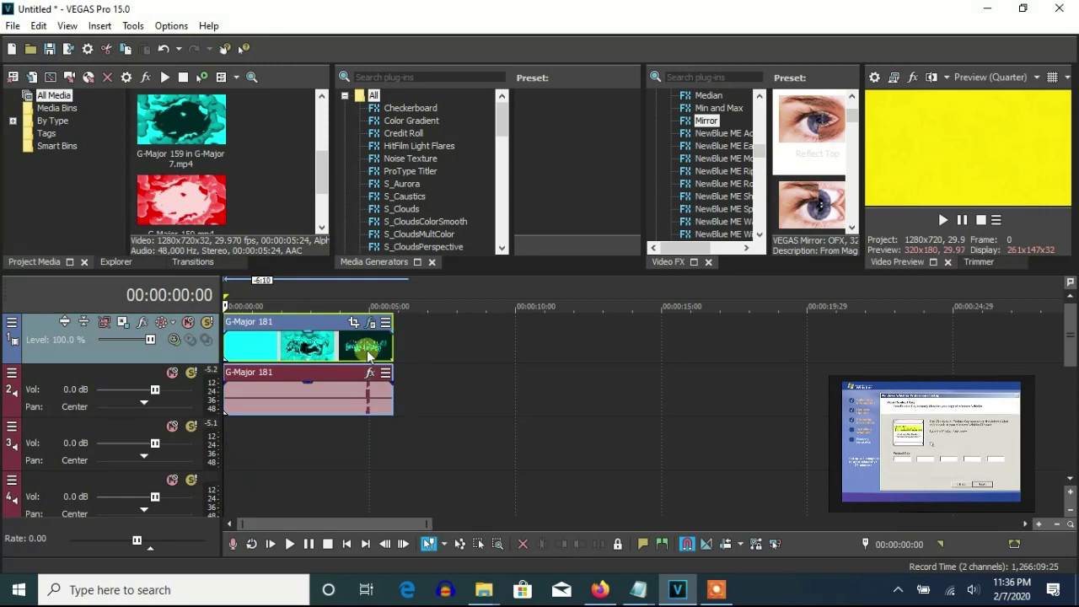
Check the HSL Adjust and Mirror effects on the G-Major 181 video event.
left_click(368, 323)
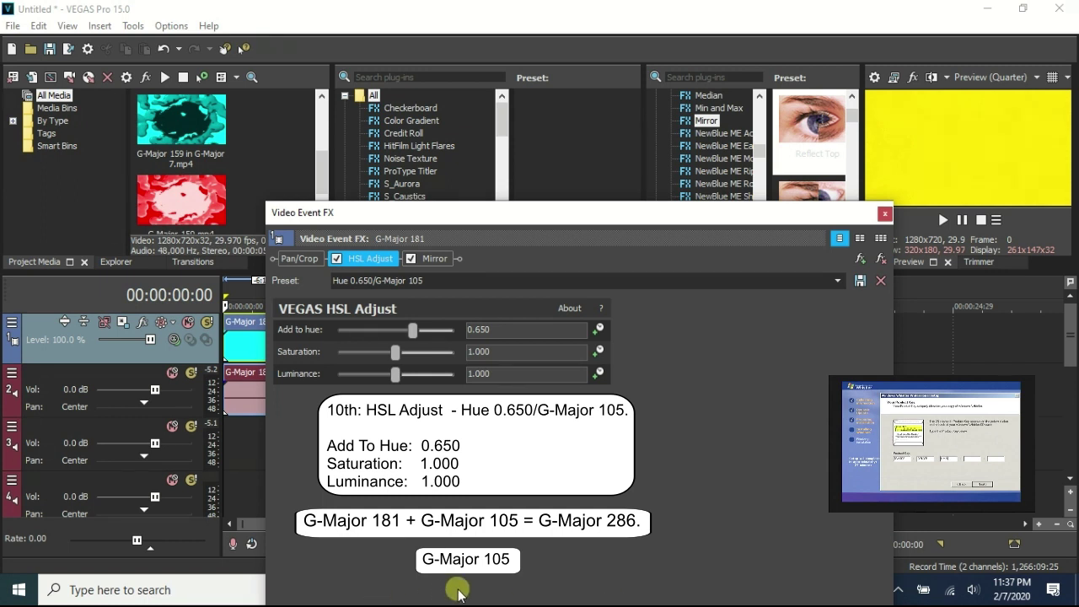
left_click(442, 259)
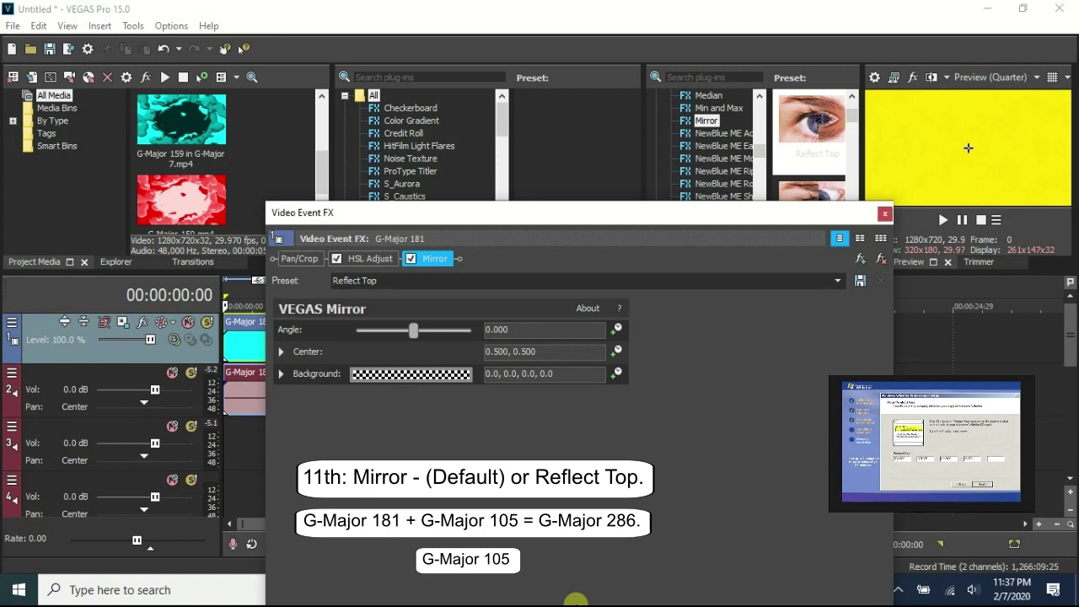
left_click(885, 215)
Set the G-Major 181 audio event to the élastique method with Efficient stretch attributes and a pitch change of -3.
right_click(371, 396)
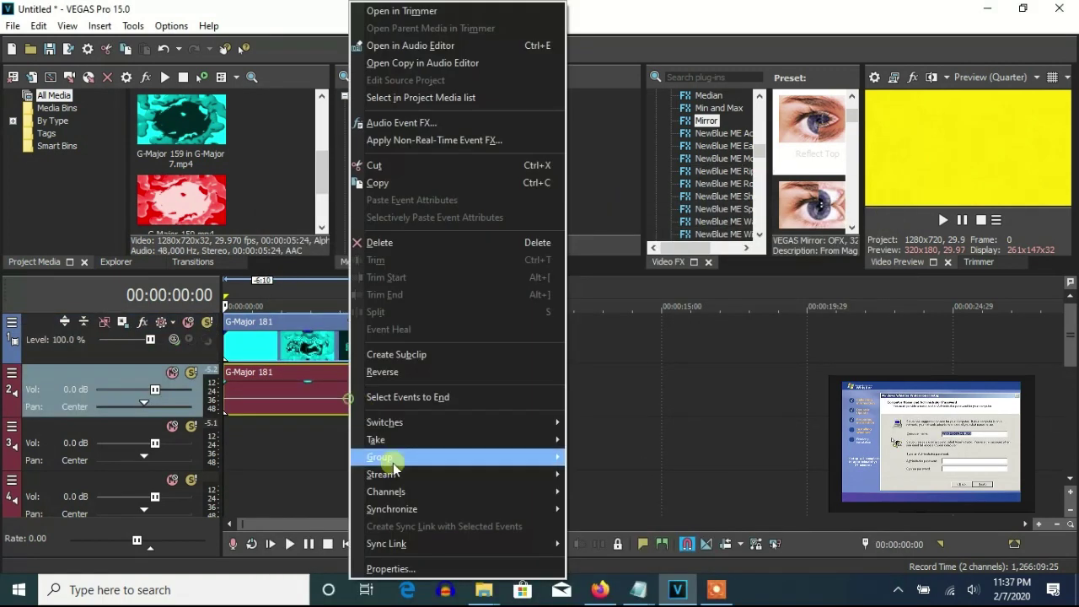
left_click(393, 565)
left_click(584, 248)
left_click(598, 296)
double_click(624, 332)
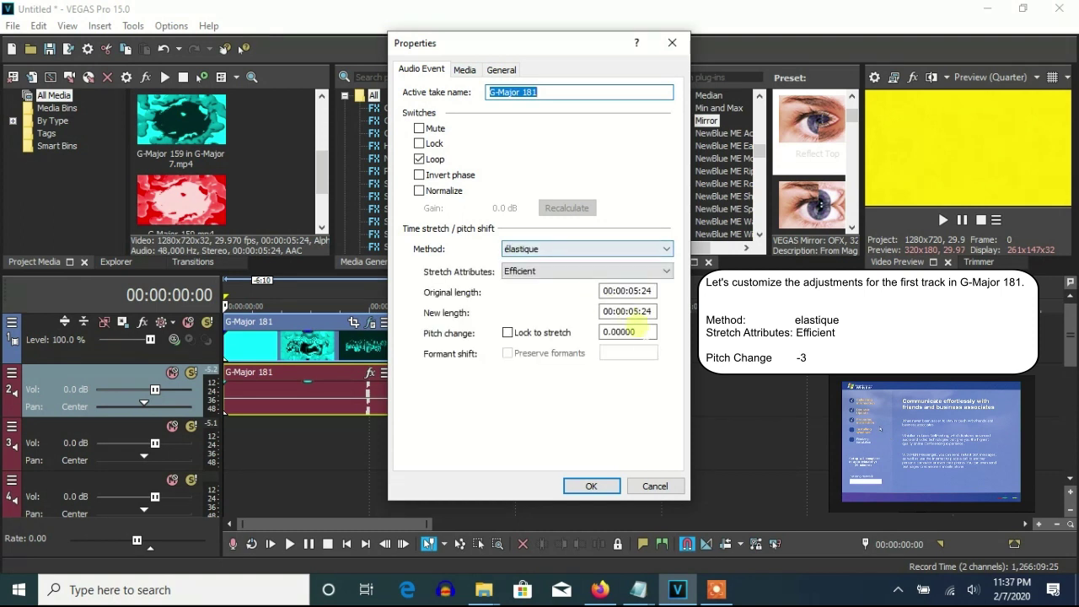
type("-3")
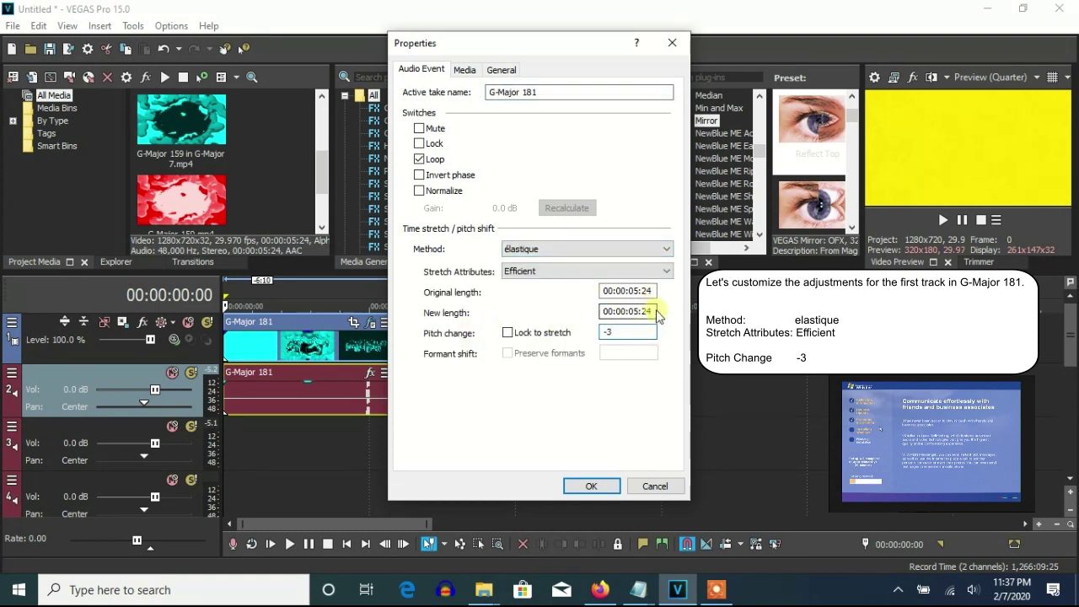
left_click(654, 311)
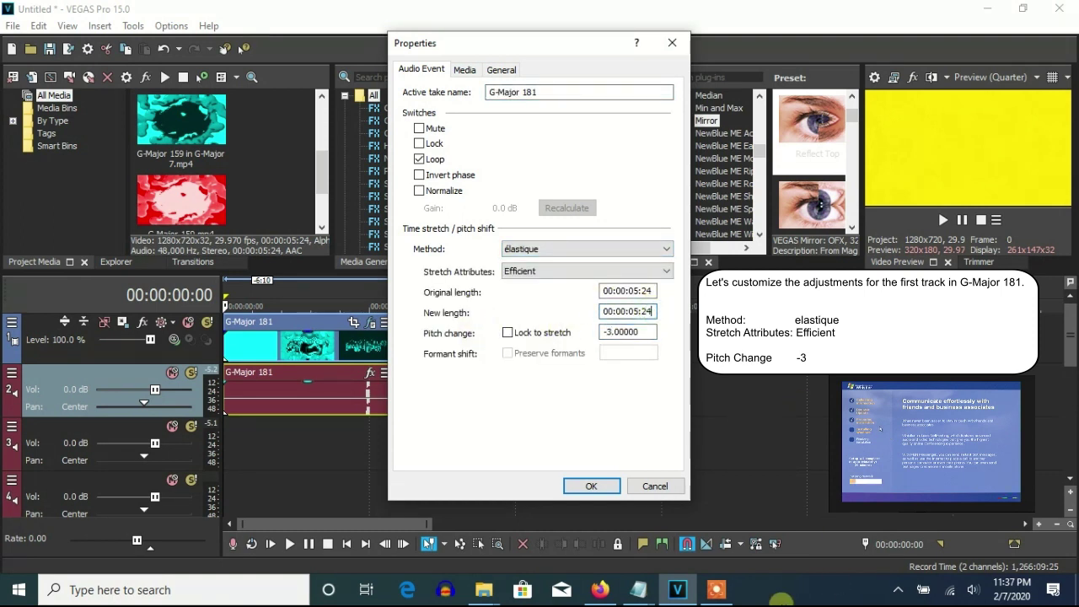
left_click(591, 486)
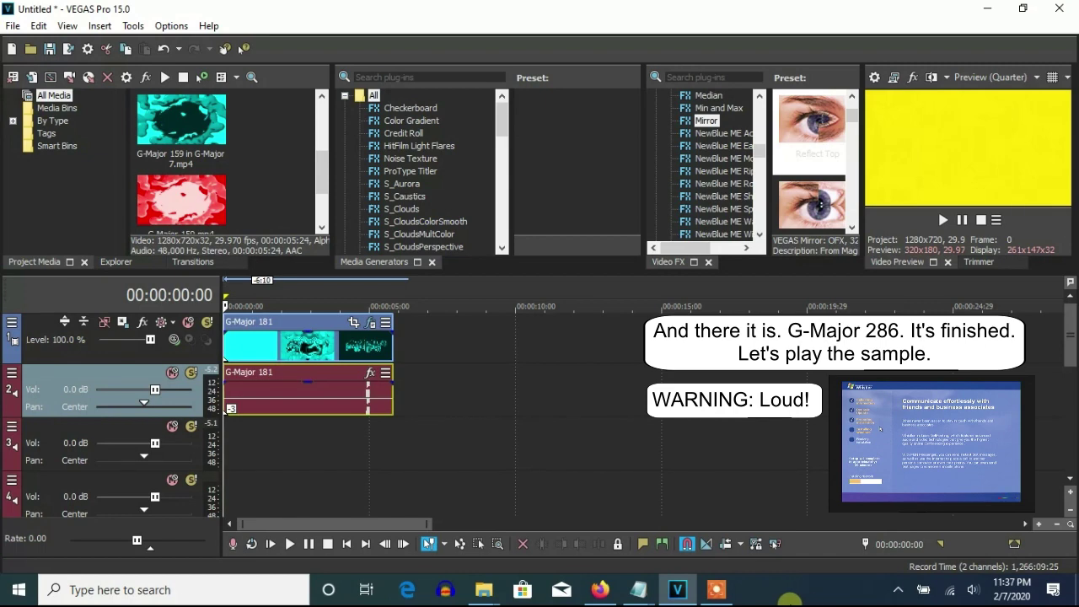
Play the finished G-Major 286 sample.
left_click(943, 219)
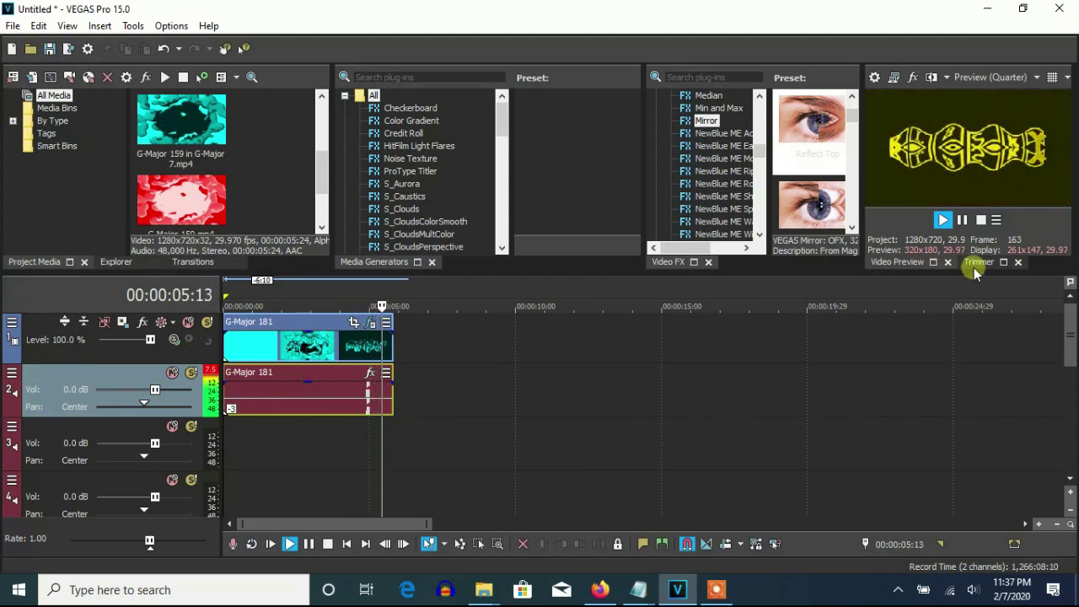
left_click(961, 220)
left_click(736, 594)
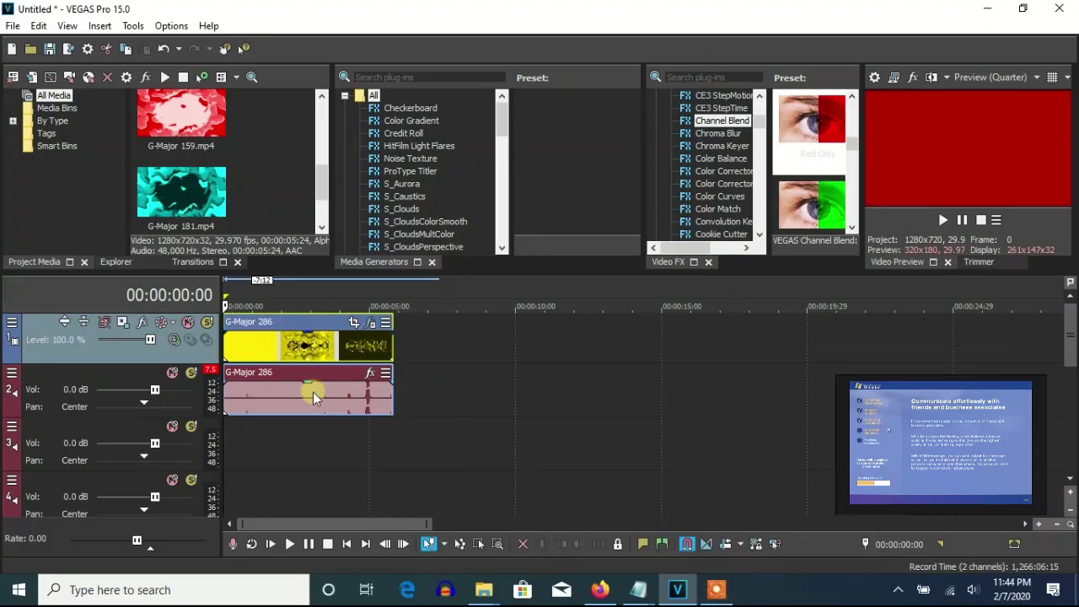
Check the Channel Blend and TV Simulator effects on the G-Major 286 video event.
right_click(321, 352)
left_click(366, 180)
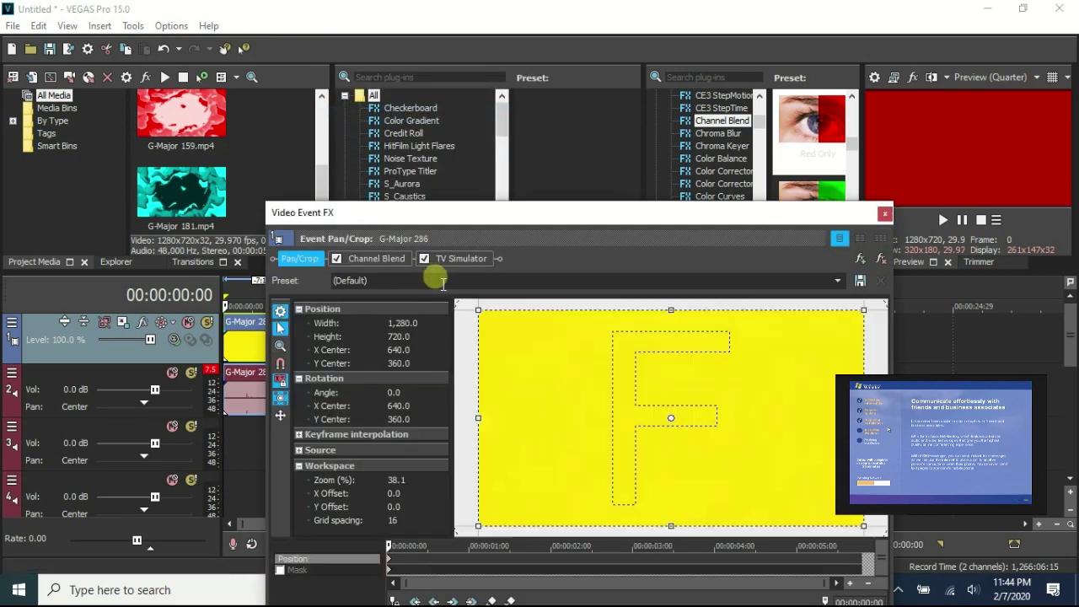
left_click(376, 261)
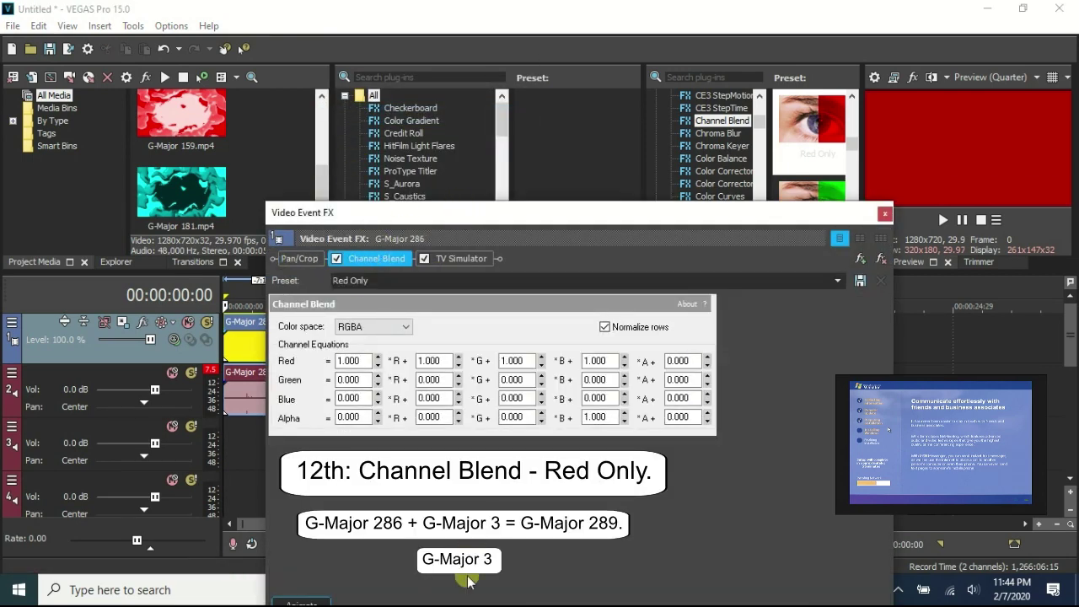
left_click(439, 257)
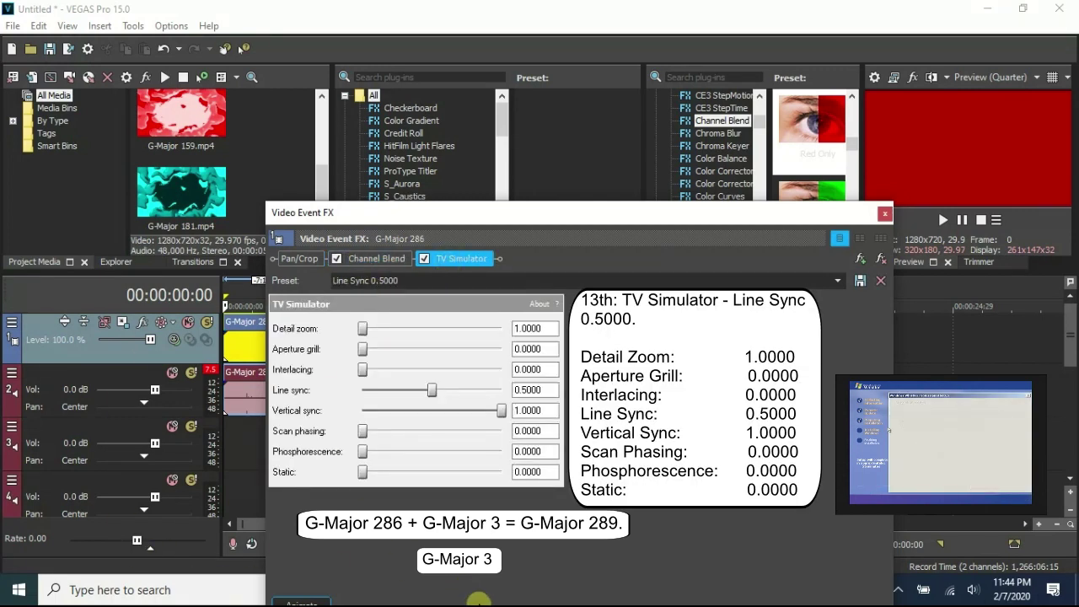
left_click(885, 214)
Set the G-Major 286 audio event to Classic, A17. Drums, unpitched (minimum echo), with a pitch change of -6.
right_click(361, 393)
left_click(414, 549)
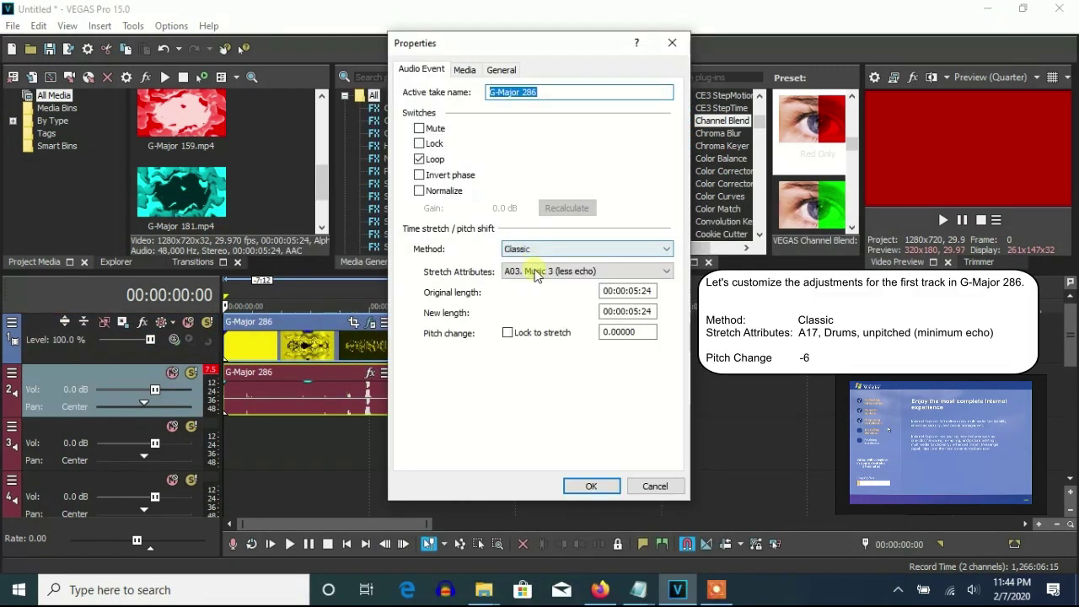
left_click(588, 270)
left_click(556, 433)
left_click(628, 332)
type("-6.00000")
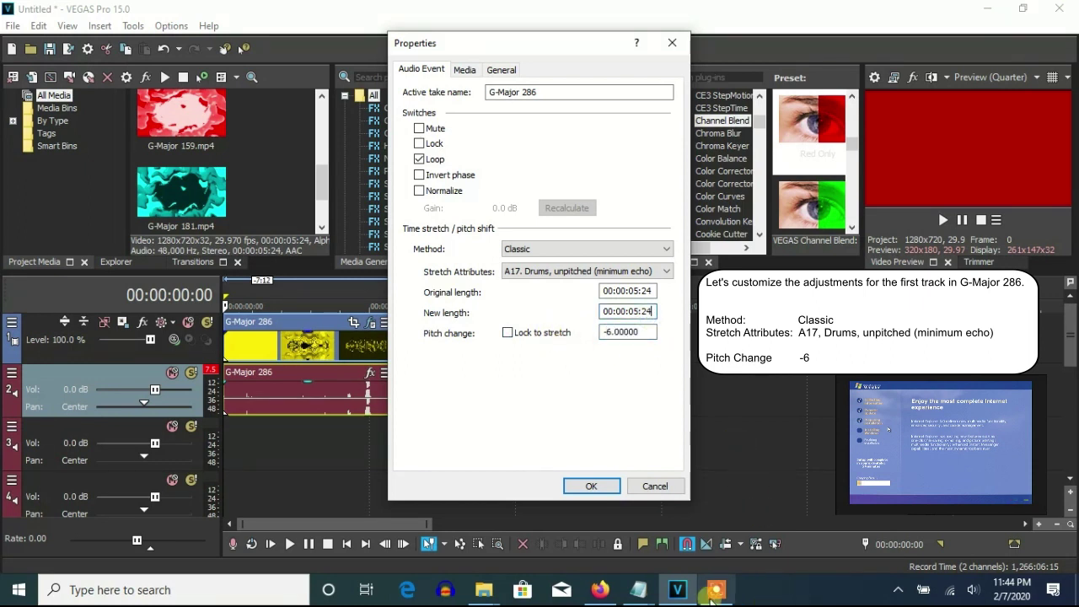
left_click(592, 486)
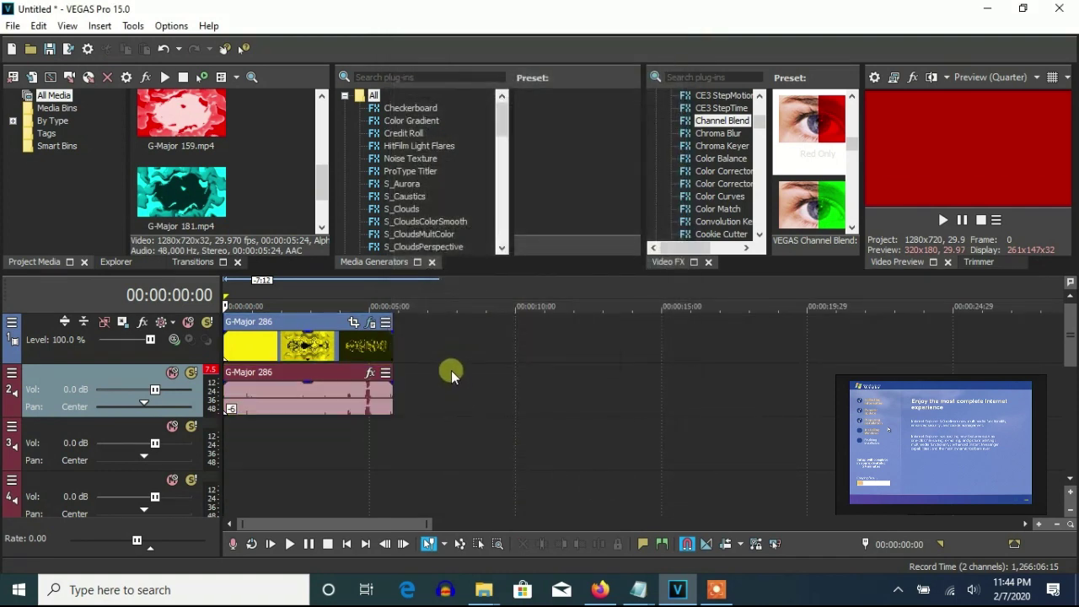
Duplicate the G-Major 286 audio track and set the copied event's pitch change to 0.
right_click(451, 370)
left_click(495, 228)
right_click(361, 435)
left_click(409, 588)
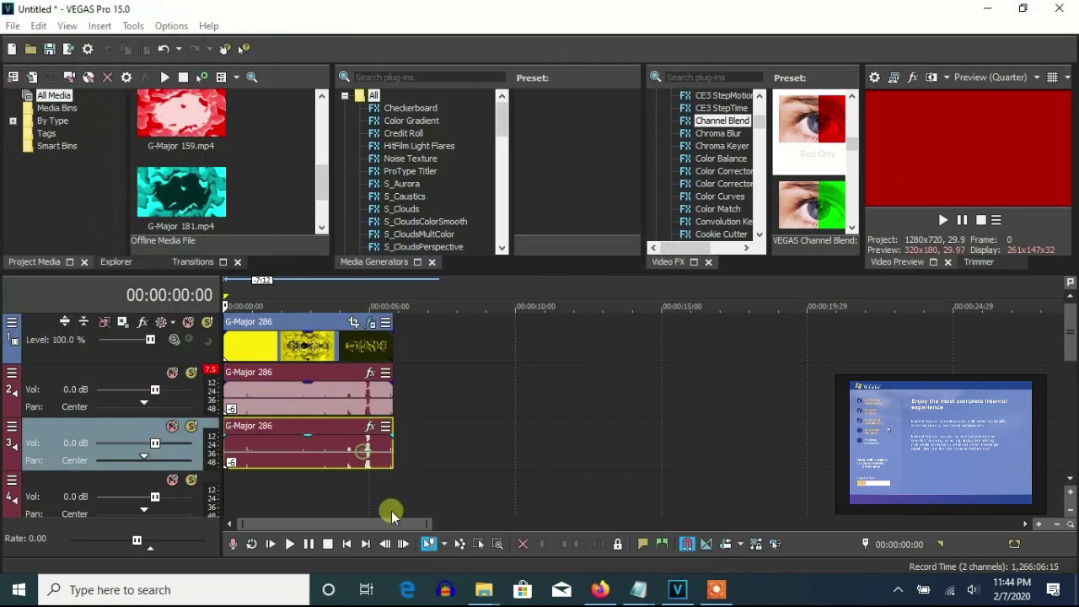
right_click(391, 511)
left_click(396, 548)
type("0")
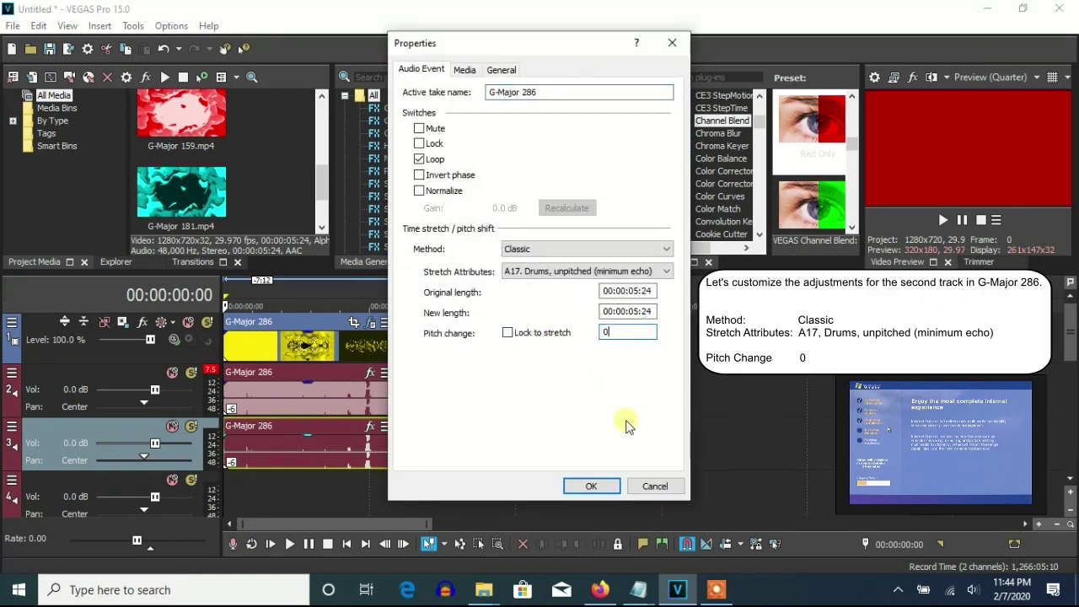
left_click(638, 312)
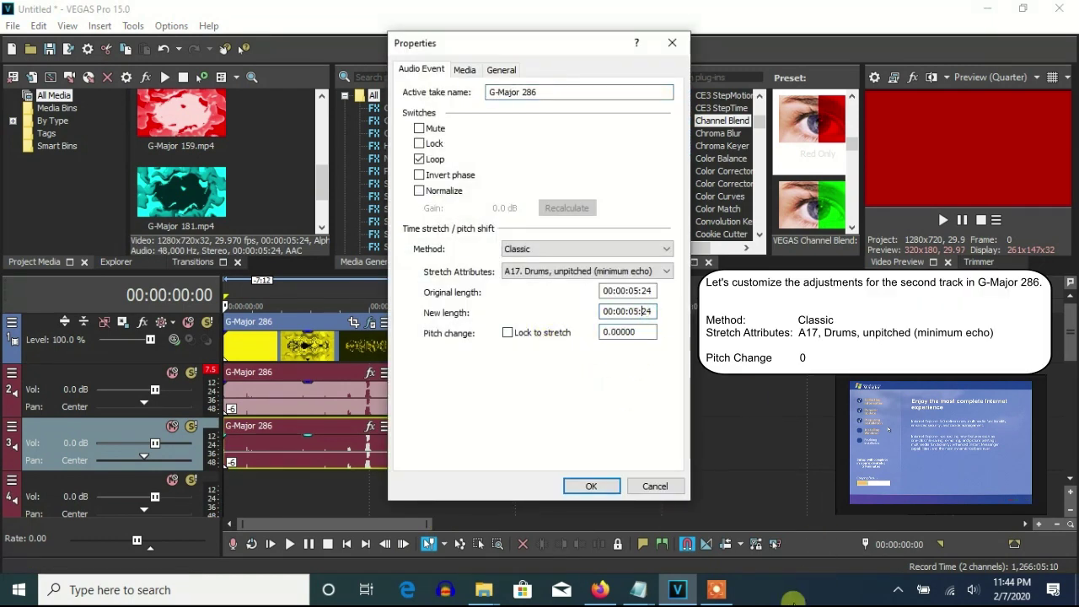
left_click(591, 487)
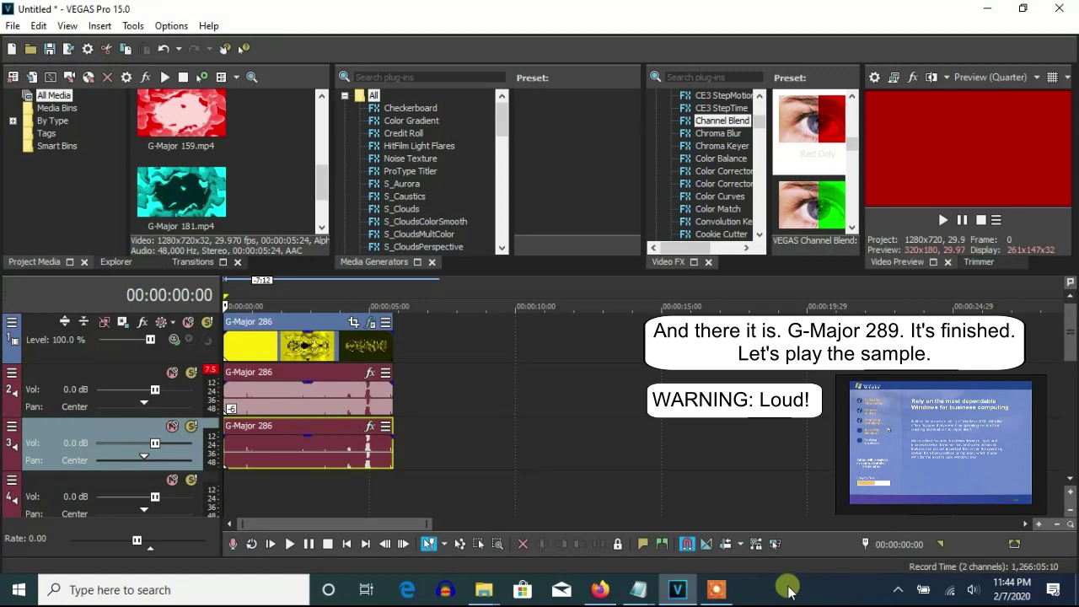
Play the finished G-Major 289 sample.
left_click(943, 220)
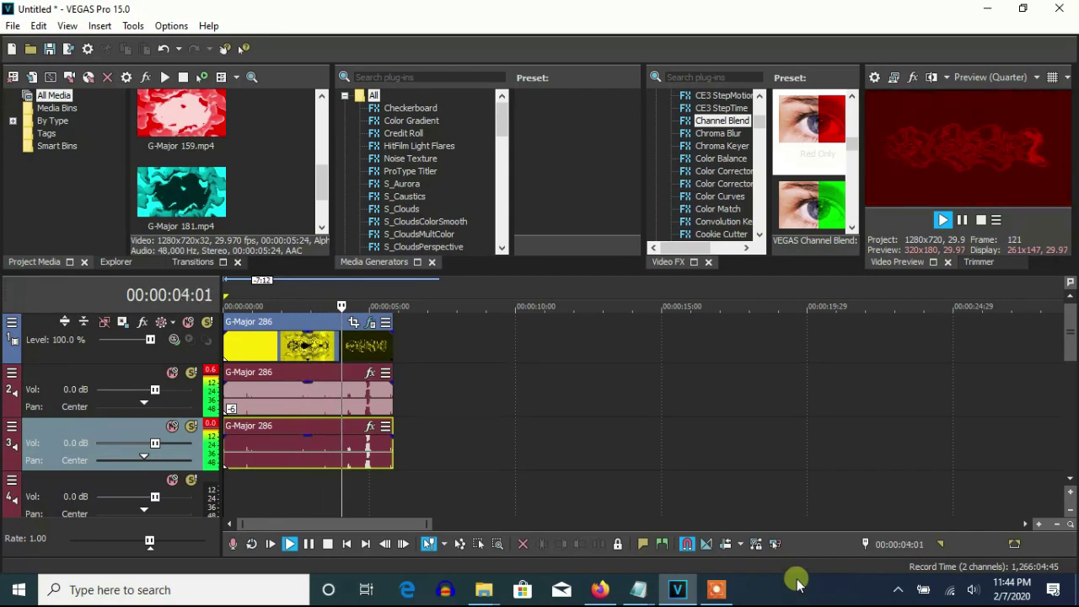
left_click(963, 219)
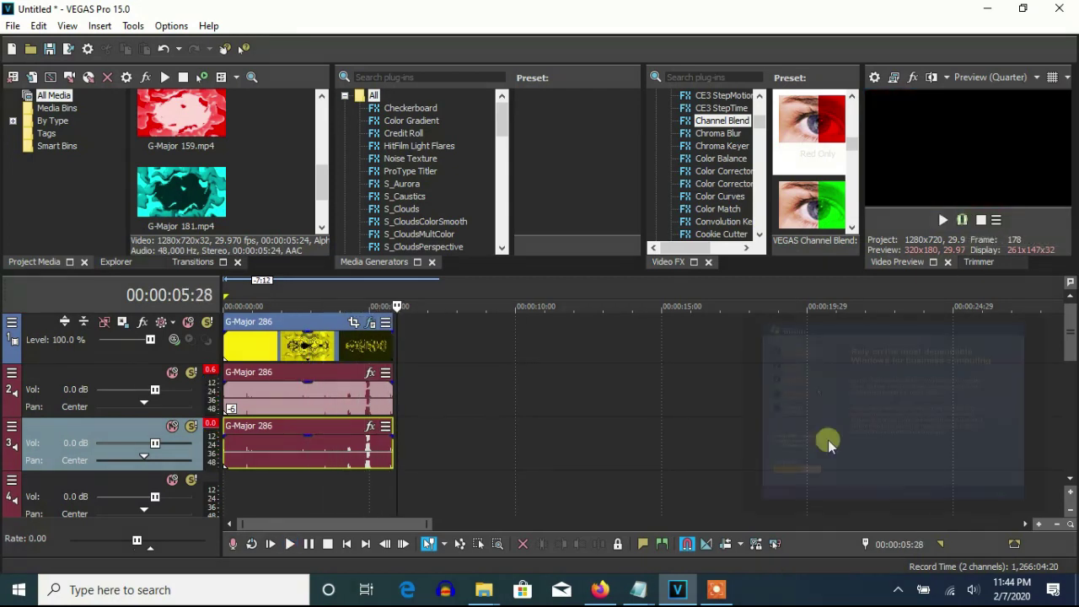